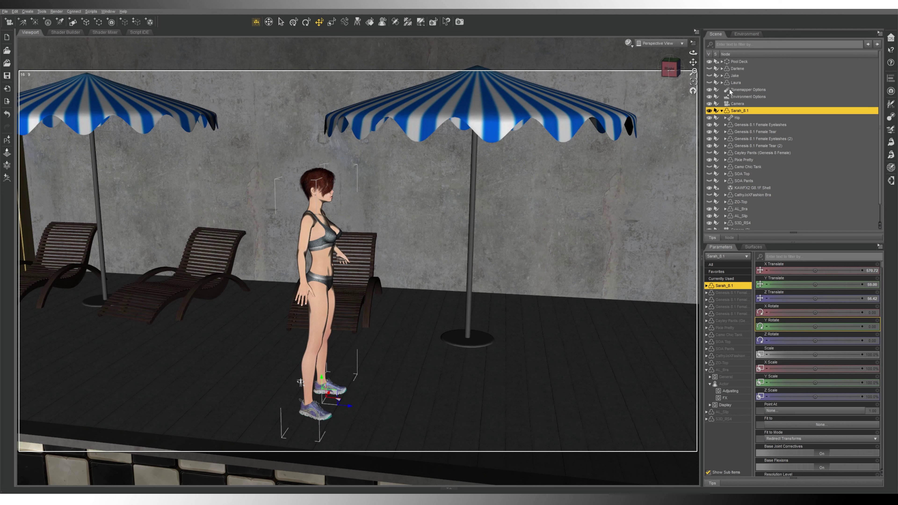
# Collapse the Sarah_8.1 hierarchy and move the figure across the pool deck to the open floor in front of the loungers.
pyautogui.click(722, 111)
pyautogui.click(772, 171)
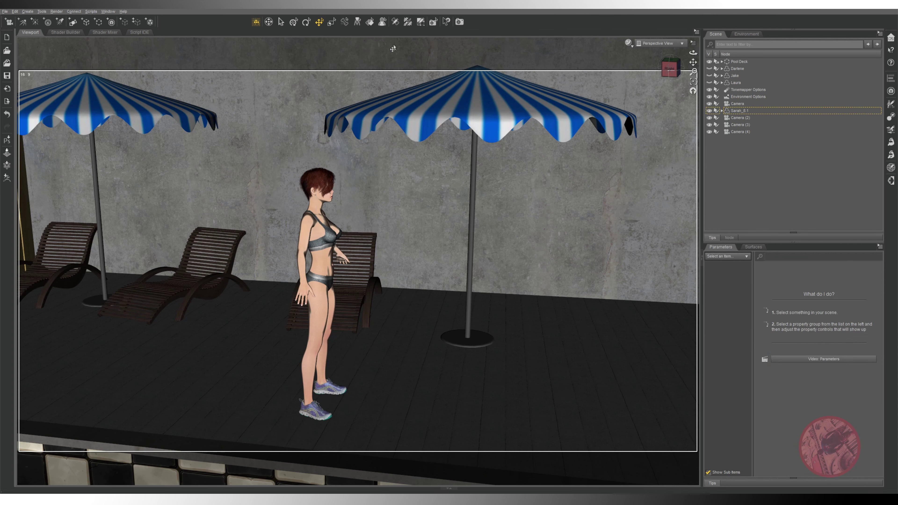
pyautogui.moveTo(670, 69)
pyautogui.mouseDown()
pyautogui.moveTo(632, 70)
pyautogui.moveTo(672, 71)
pyautogui.mouseUp()
pyautogui.click(693, 90)
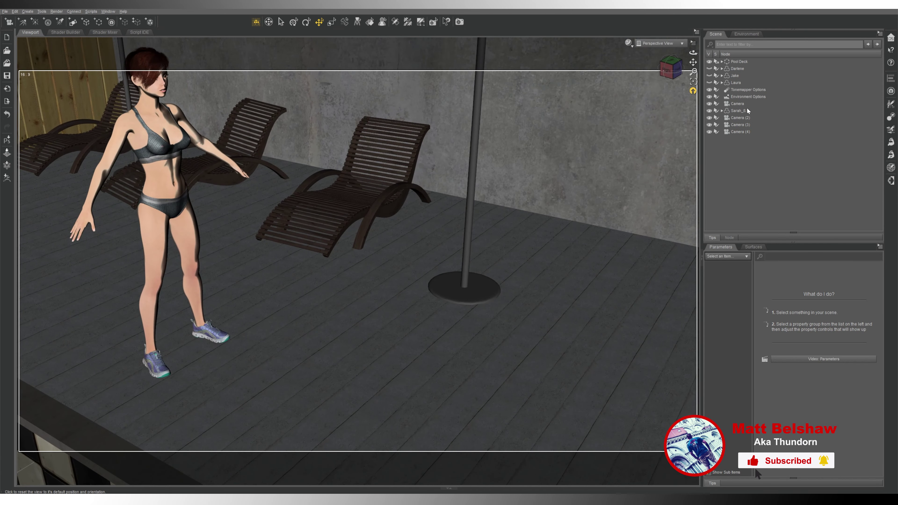
pyautogui.click(747, 110)
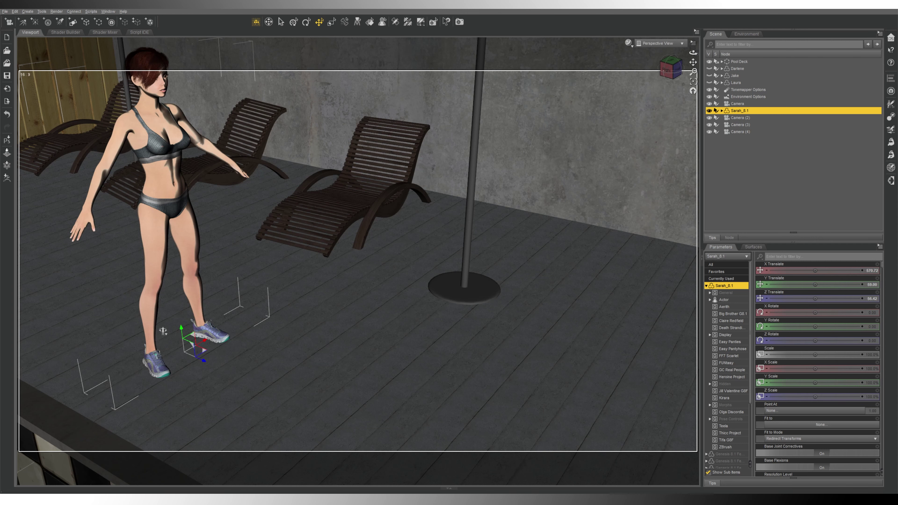
pyautogui.moveTo(665, 72); pyautogui.dragTo(647, 73)
pyautogui.moveTo(194, 341); pyautogui.dragTo(348, 407)
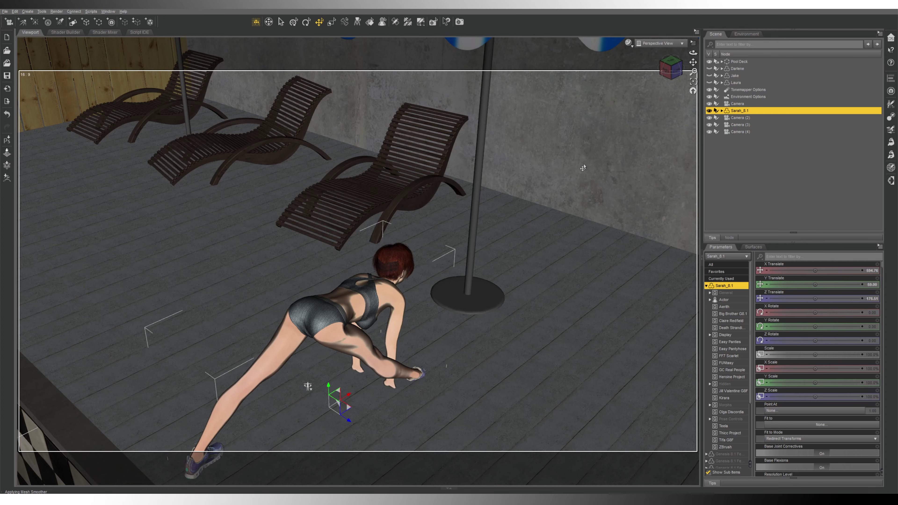
# Raise the standing figure to a Y Translate of about 60 so the shoes are lifted to the deck surface.
pyautogui.click(670, 63)
pyautogui.click(673, 69)
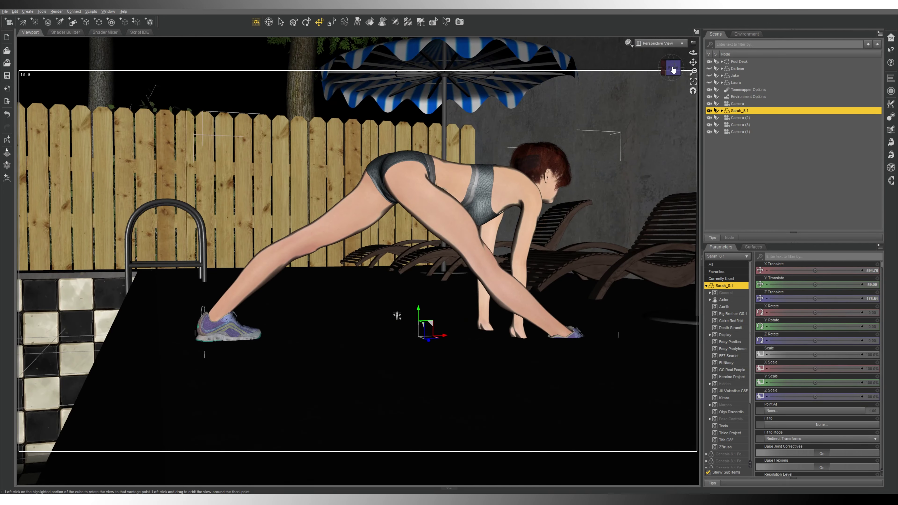
pyautogui.click(673, 70)
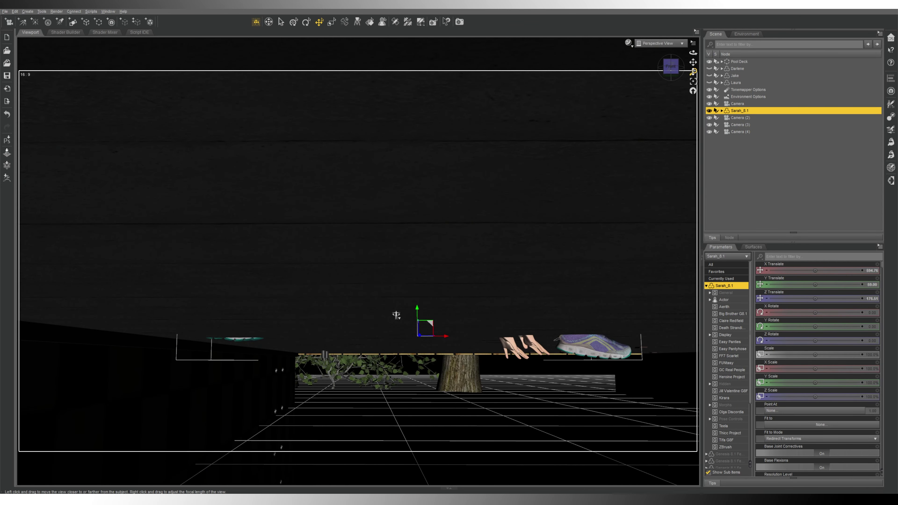
pyautogui.moveTo(693, 62); pyautogui.dragTo(684, 70)
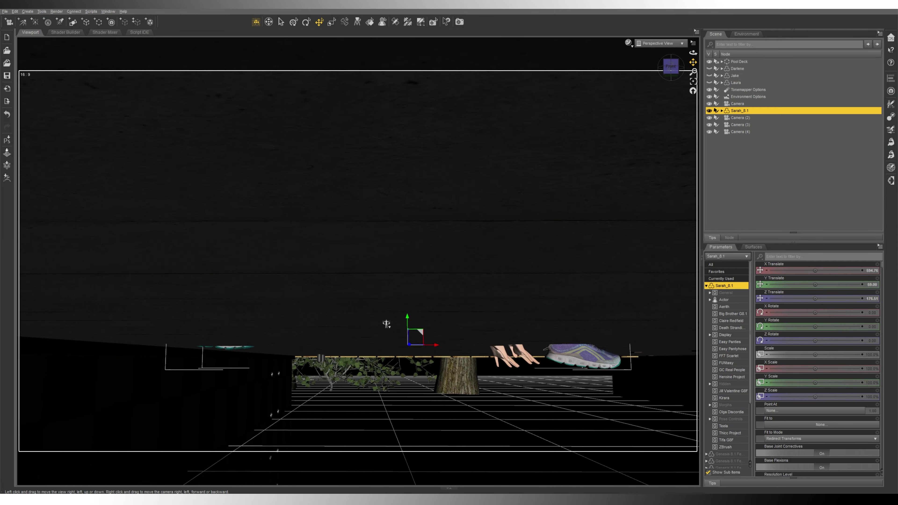
pyautogui.moveTo(386, 324); pyautogui.dragTo(338, 349)
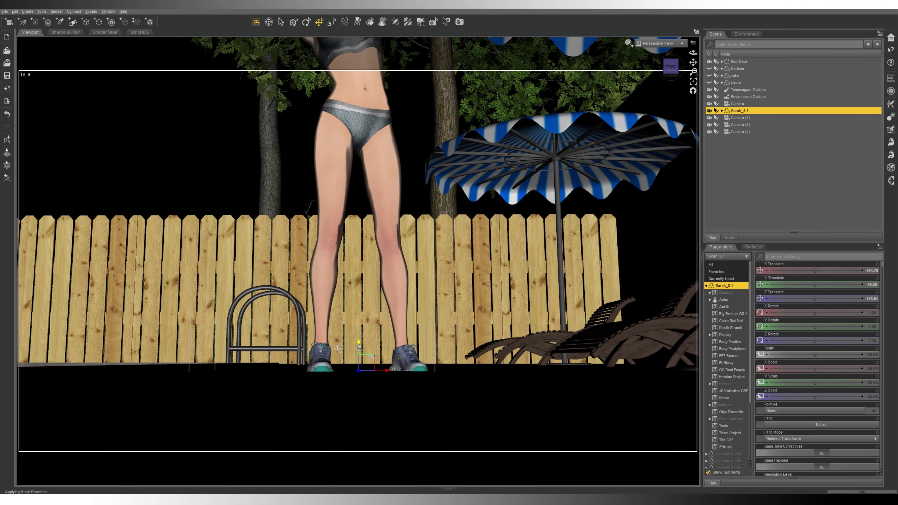
pyautogui.moveTo(359, 348); pyautogui.dragTo(361, 342)
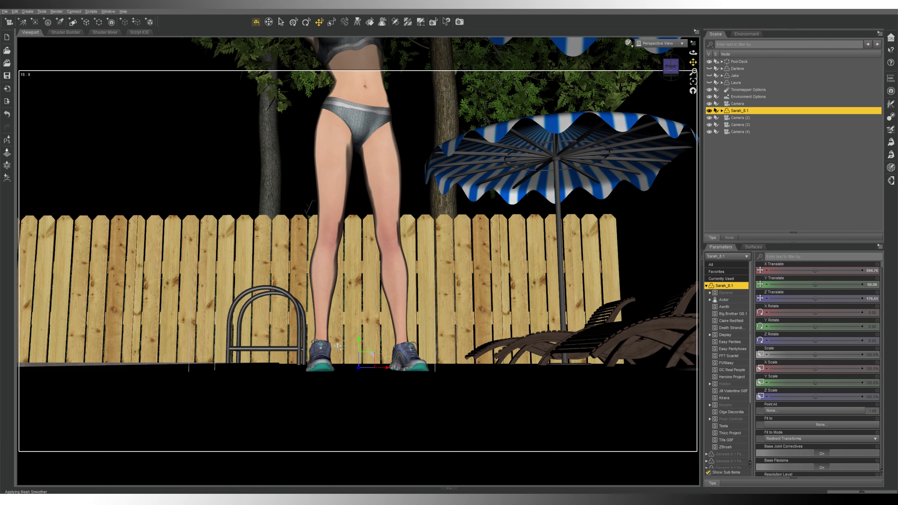
# Create a new camera from a full-length side view of the stretching figure in the portrait frame, applying the active viewport transforms.
pyautogui.moveTo(693, 62); pyautogui.dragTo(694, 111)
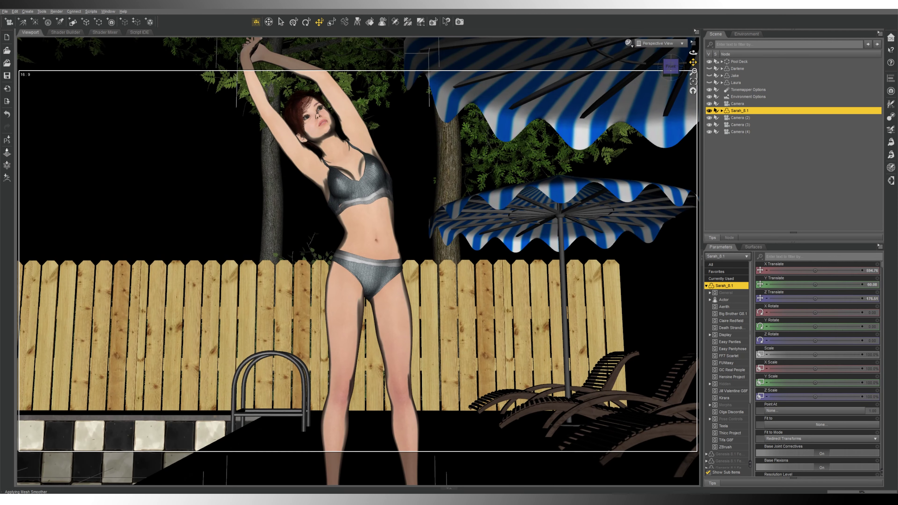
pyautogui.moveTo(692, 63); pyautogui.dragTo(734, 62)
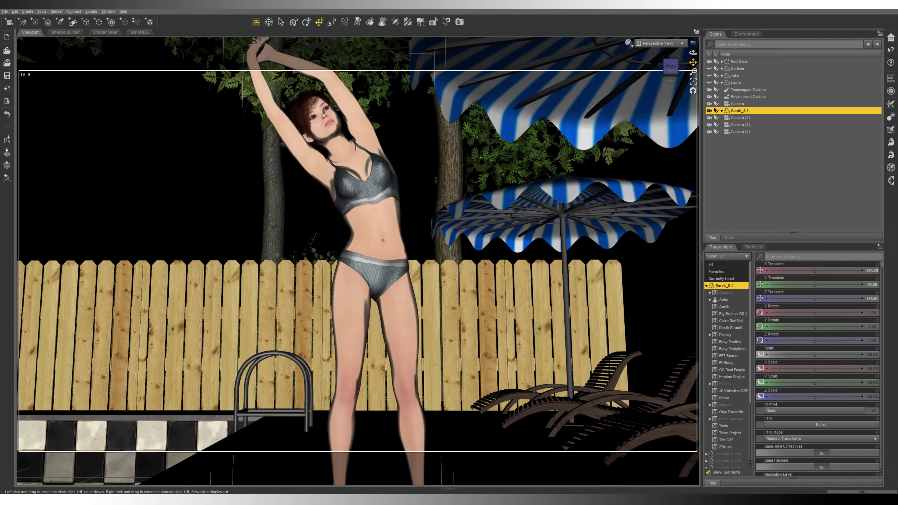
pyautogui.moveTo(673, 72)
pyautogui.mouseDown()
pyautogui.moveTo(718, 72)
pyautogui.moveTo(708, 72)
pyautogui.moveTo(675, 15)
pyautogui.moveTo(642, 83)
pyautogui.moveTo(679, 71)
pyautogui.mouseUp()
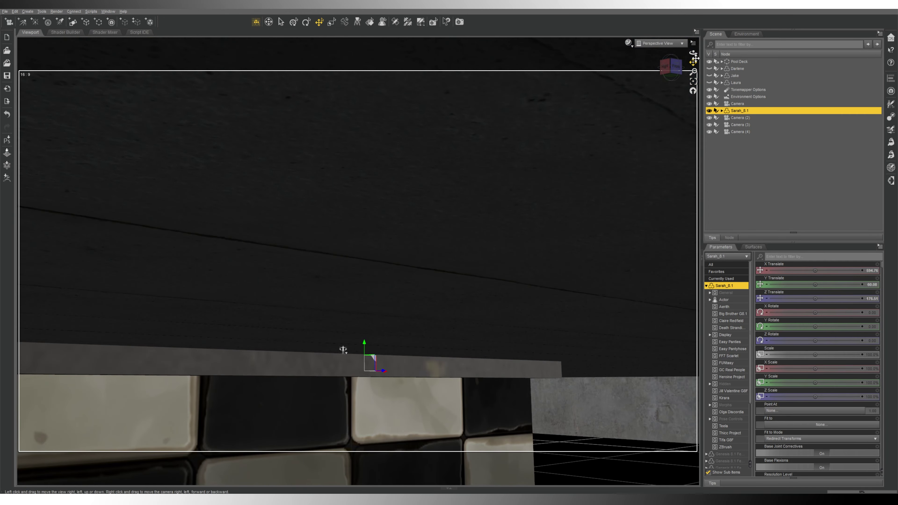
pyautogui.click(681, 64)
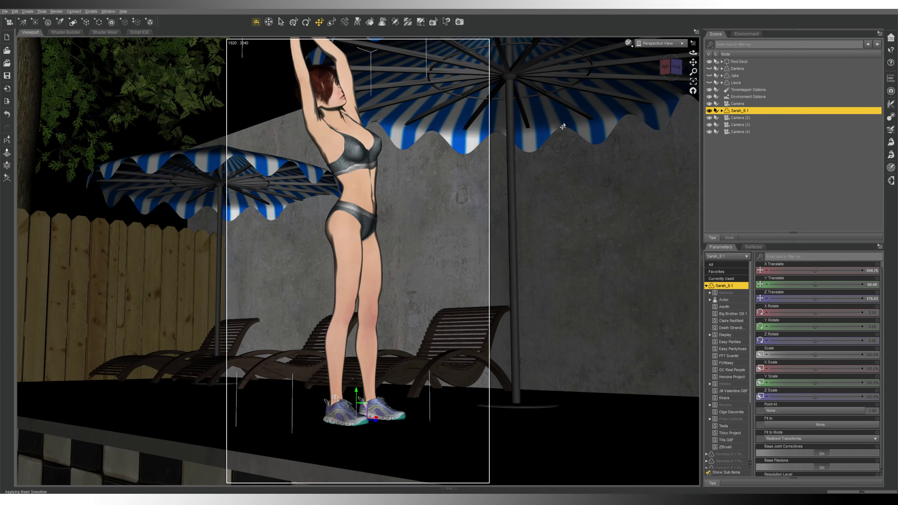
pyautogui.click(269, 21)
pyautogui.moveTo(265, 130); pyautogui.dragTo(279, 172)
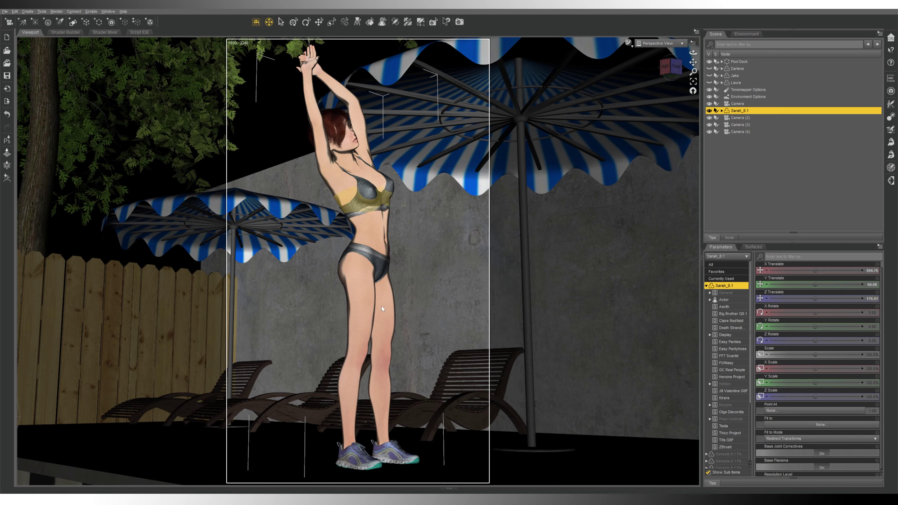
pyautogui.click(671, 43)
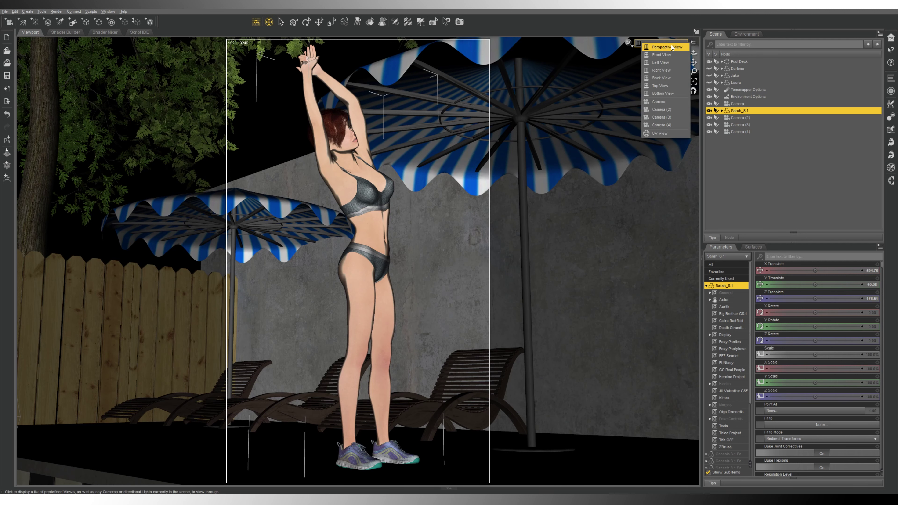
pyautogui.click(672, 48)
pyautogui.moveTo(670, 68)
pyautogui.mouseDown()
pyautogui.moveTo(692, 93)
pyautogui.moveTo(663, 62)
pyautogui.mouseUp()
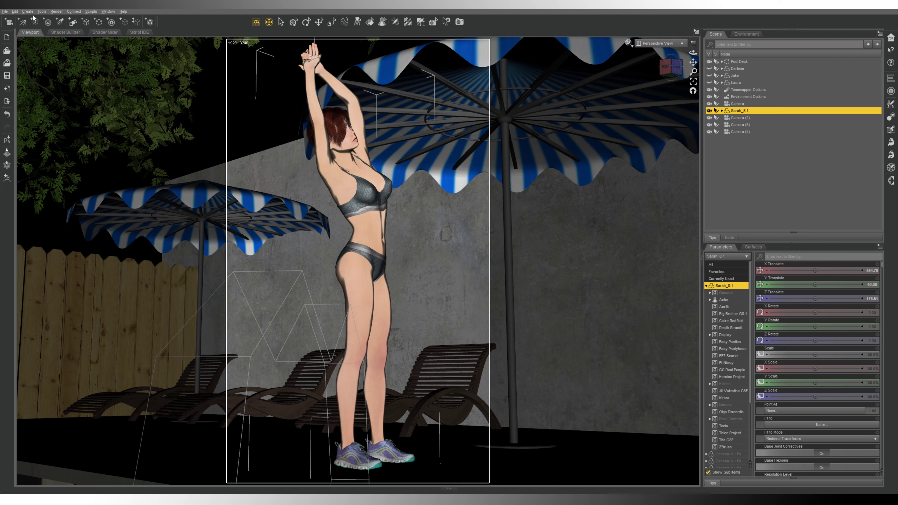
pyautogui.click(9, 21)
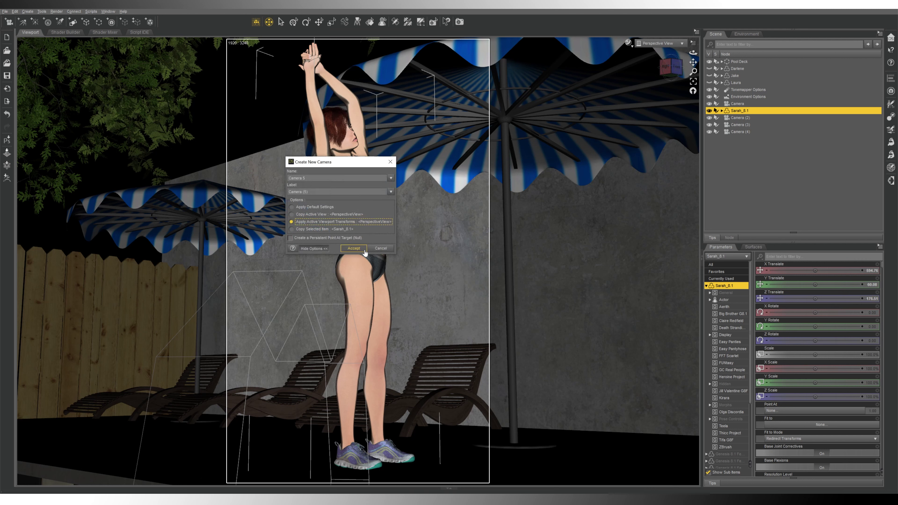
pyautogui.click(355, 248)
# Turn on depth of field for Camera (5), adjust its F/Stop and focal distance around the figure, and look through that camera.
pyautogui.click(670, 45)
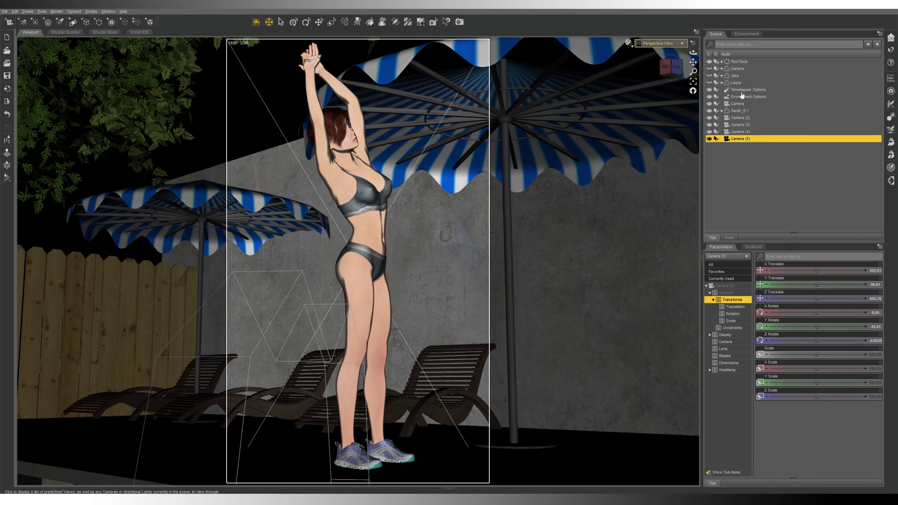
pyautogui.click(596, 20)
pyautogui.click(670, 72)
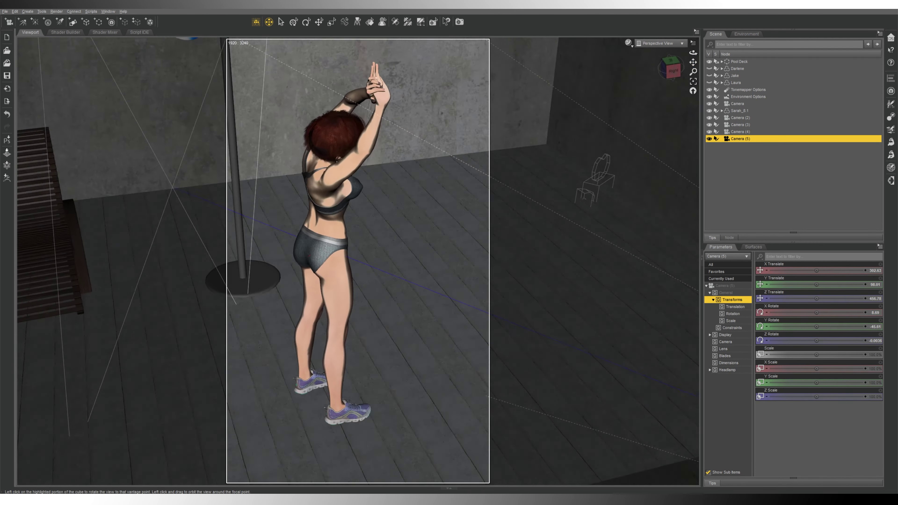
pyautogui.click(726, 341)
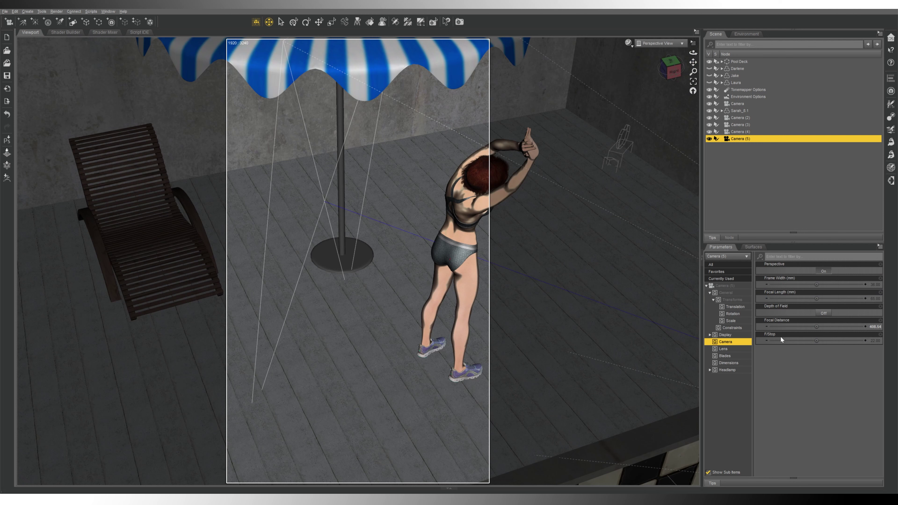
pyautogui.click(823, 313)
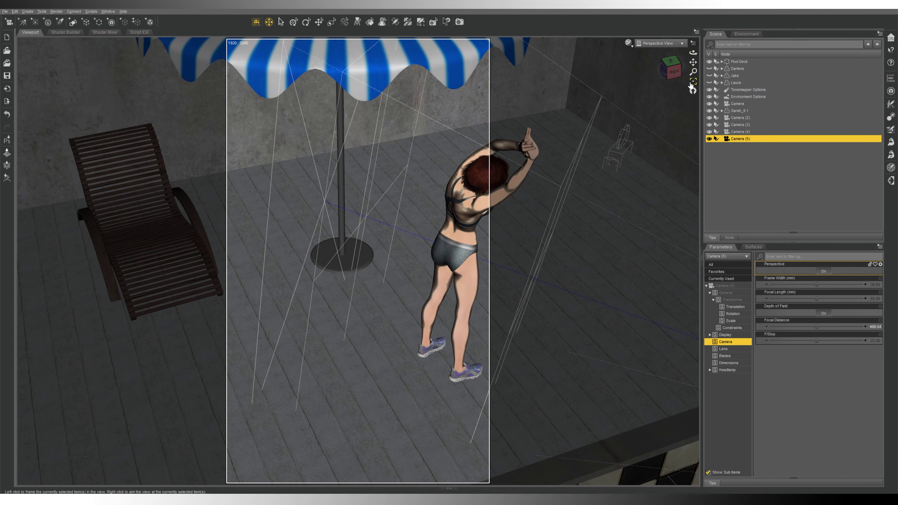
pyautogui.moveTo(671, 71); pyautogui.dragTo(692, 79)
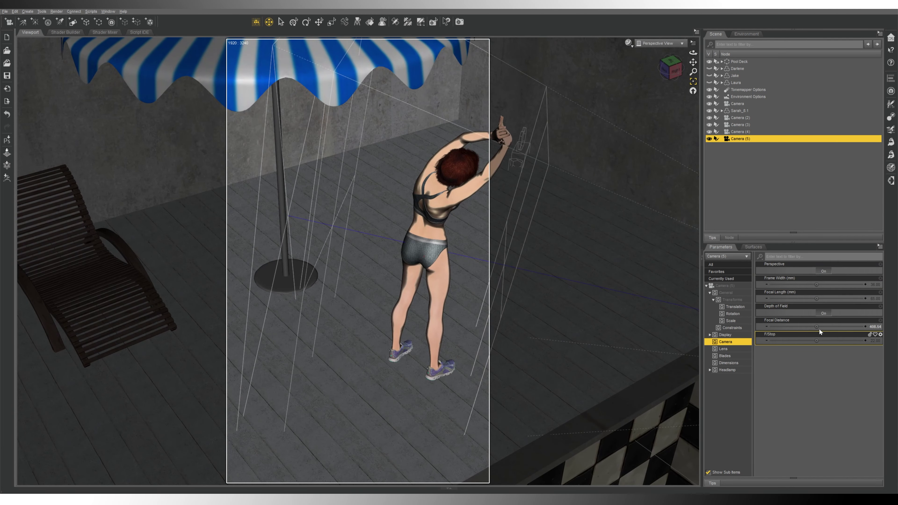
pyautogui.moveTo(817, 340)
pyautogui.mouseDown()
pyautogui.moveTo(803, 341)
pyautogui.moveTo(803, 327)
pyautogui.moveTo(813, 341)
pyautogui.moveTo(805, 341)
pyautogui.mouseUp()
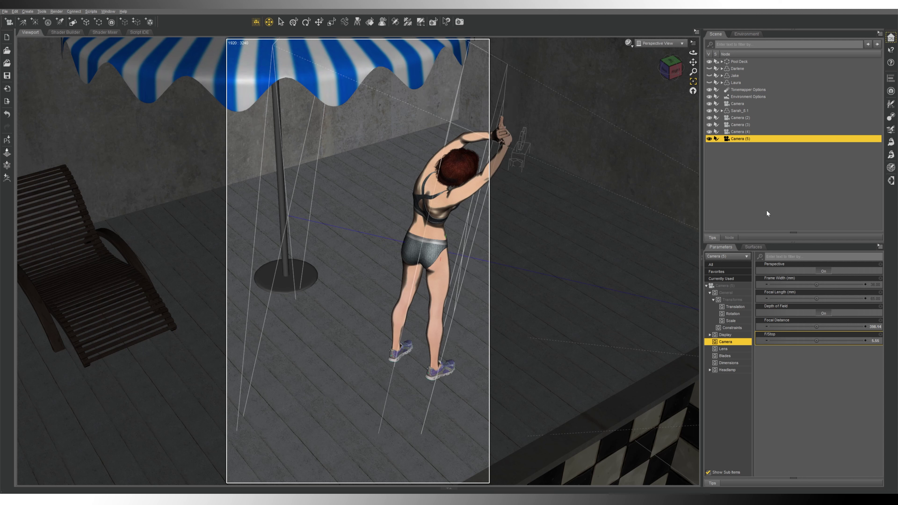
pyautogui.click(666, 44)
pyautogui.click(660, 132)
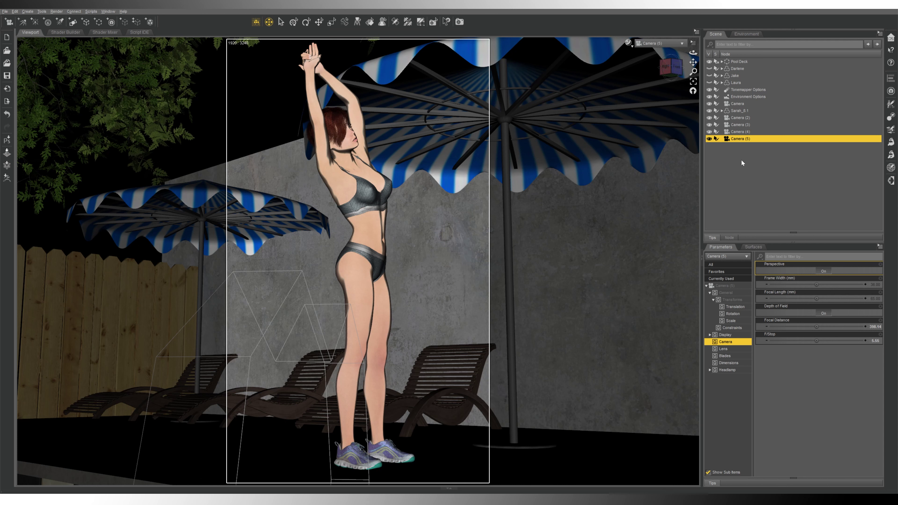
# Delete the old cameras, Camera (2) through Camera (4), from the scene.
pyautogui.click(742, 132)
pyautogui.keyDown('shift'); pyautogui.click(747, 119); pyautogui.keyUp('shift')
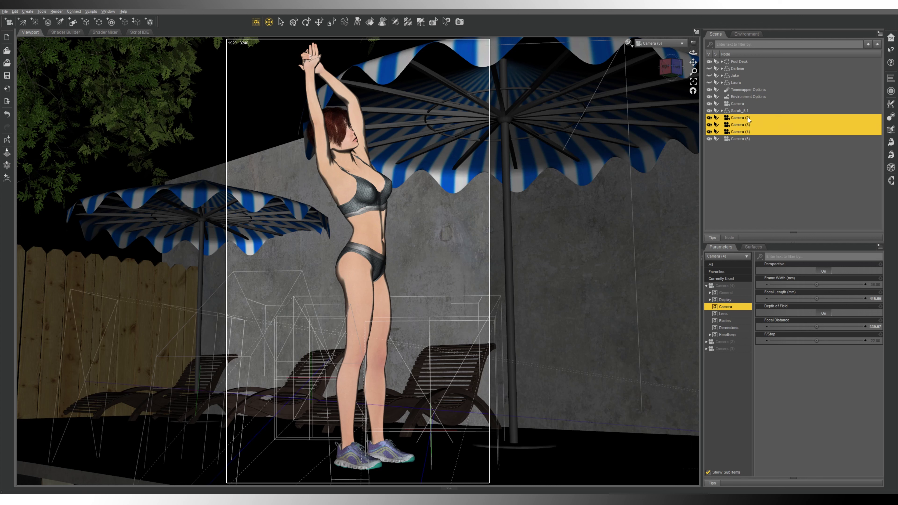
pyautogui.press('Delete')
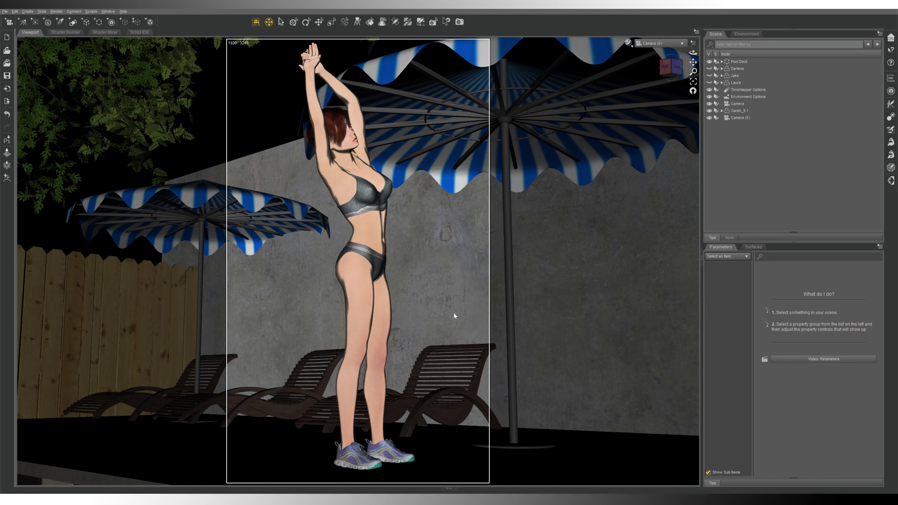
# Adjust the Bend of the figure's right foot and right toes in a perspective close-up so the shoe sits level with the deck.
pyautogui.click(661, 44)
pyautogui.click(672, 60)
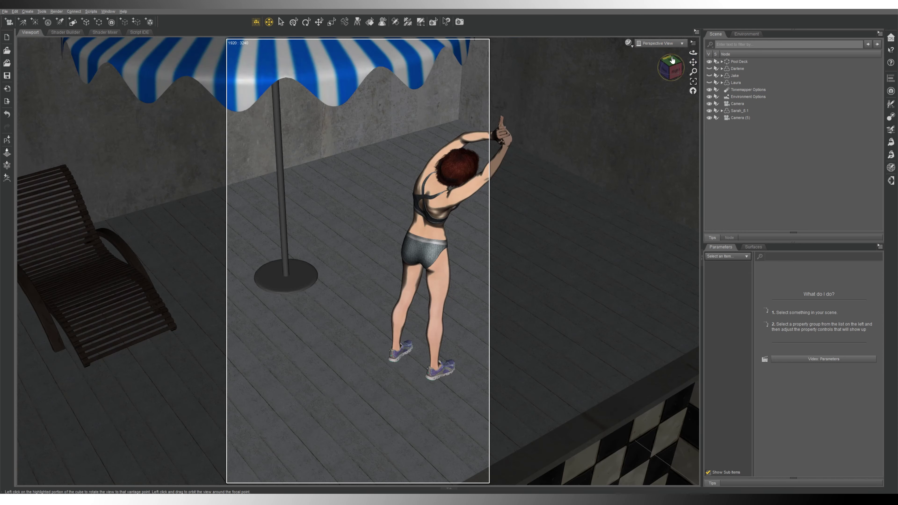
pyautogui.click(672, 60)
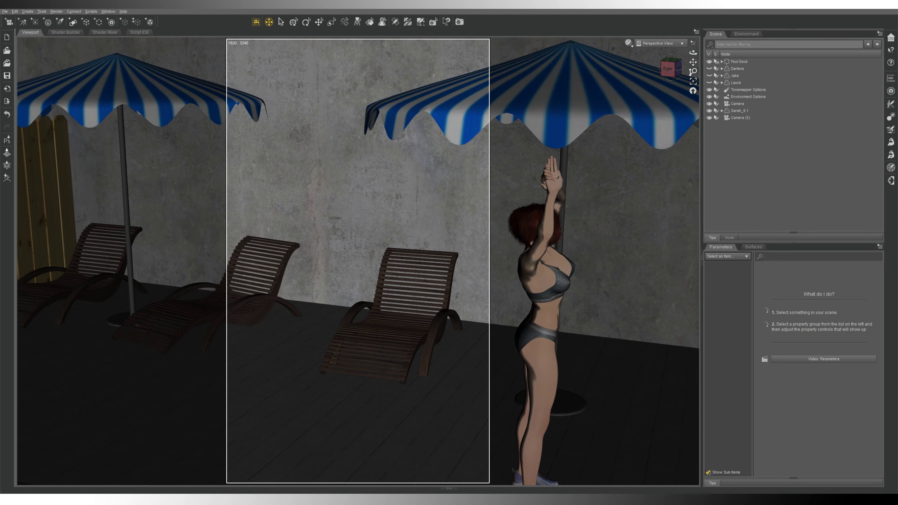
pyautogui.moveTo(690, 72); pyautogui.dragTo(709, 150)
pyautogui.moveTo(693, 62); pyautogui.dragTo(700, 46)
pyautogui.moveTo(674, 78); pyautogui.dragTo(688, 65)
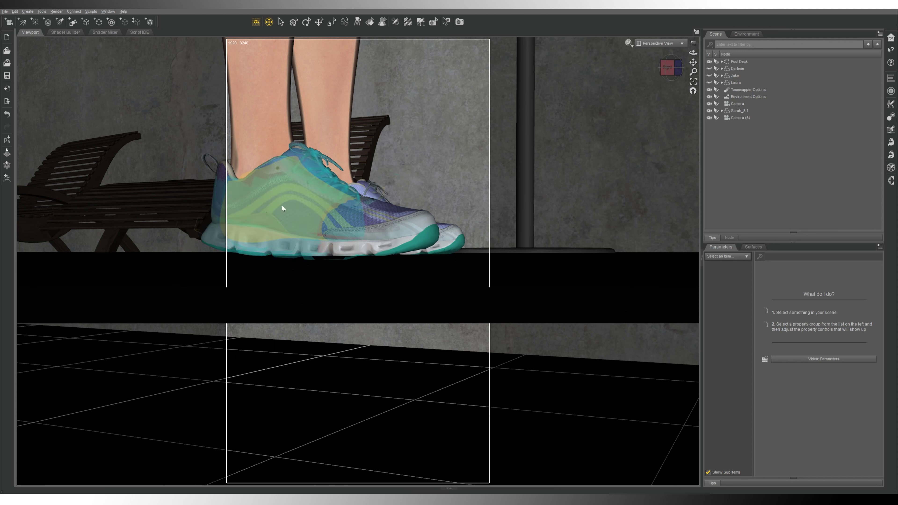
pyautogui.click(319, 21)
pyautogui.click(324, 226)
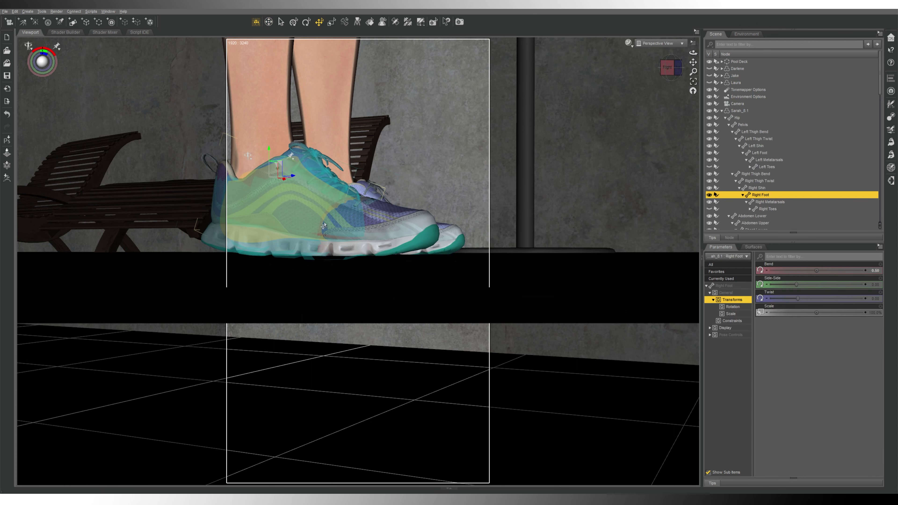
pyautogui.moveTo(816, 270); pyautogui.dragTo(836, 268)
pyautogui.click(417, 215)
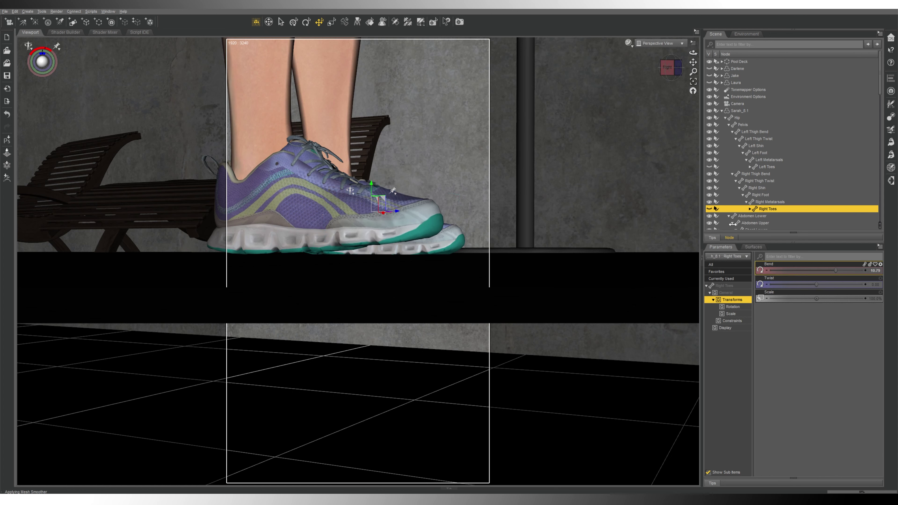
pyautogui.click(281, 235)
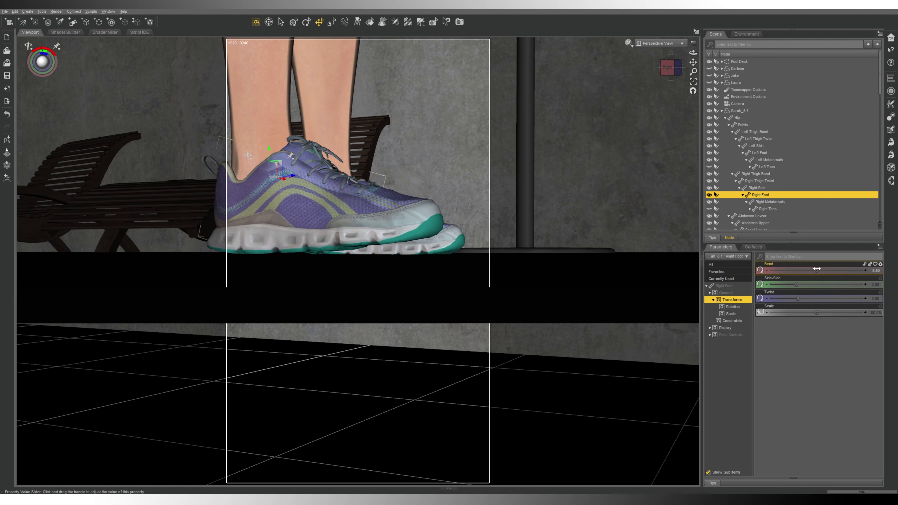
pyautogui.moveTo(817, 271); pyautogui.dragTo(818, 271)
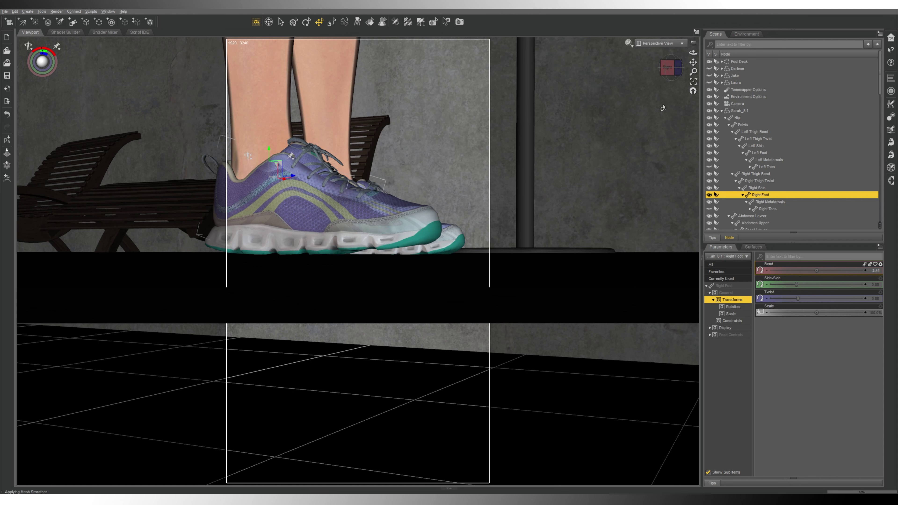
# Lower the whole figure to a Y Translate of 59.46 so the shoes meet the deck, and return to the Camera (5) view.
pyautogui.click(738, 111)
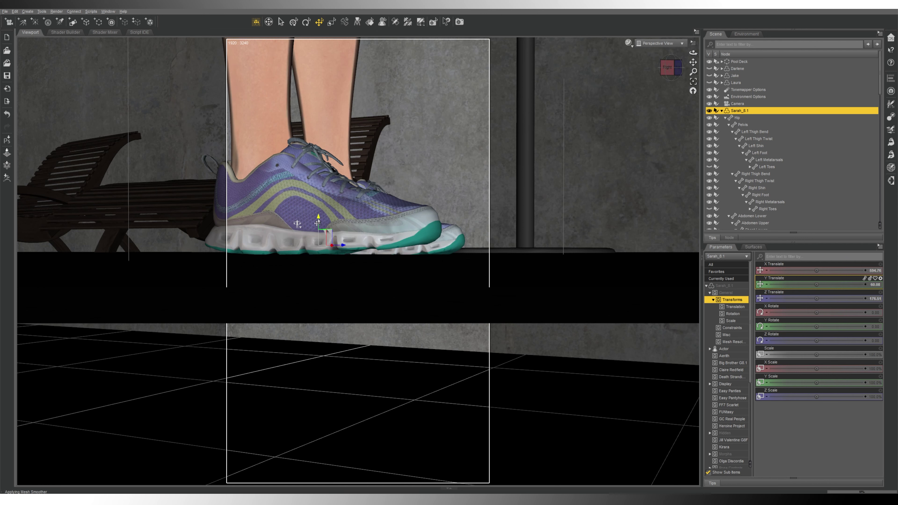
pyautogui.moveTo(318, 223); pyautogui.dragTo(320, 227)
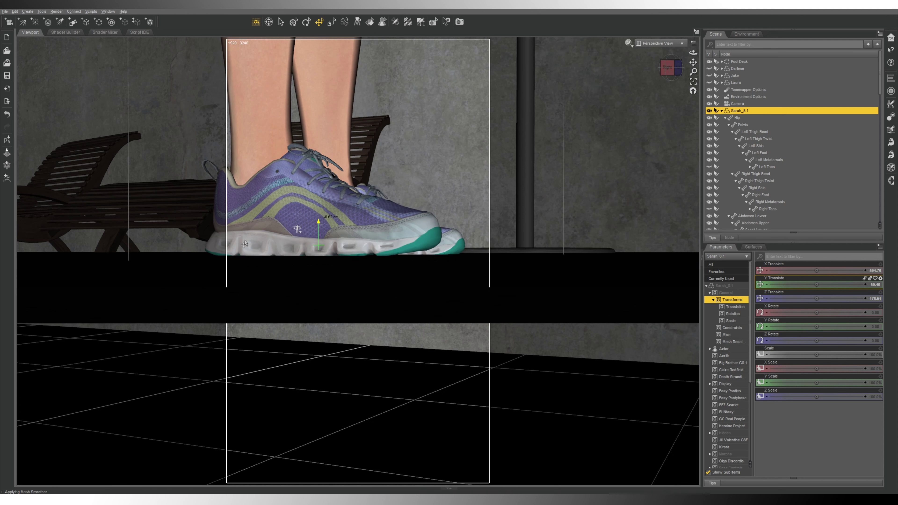
pyautogui.moveTo(244, 243); pyautogui.dragTo(245, 244)
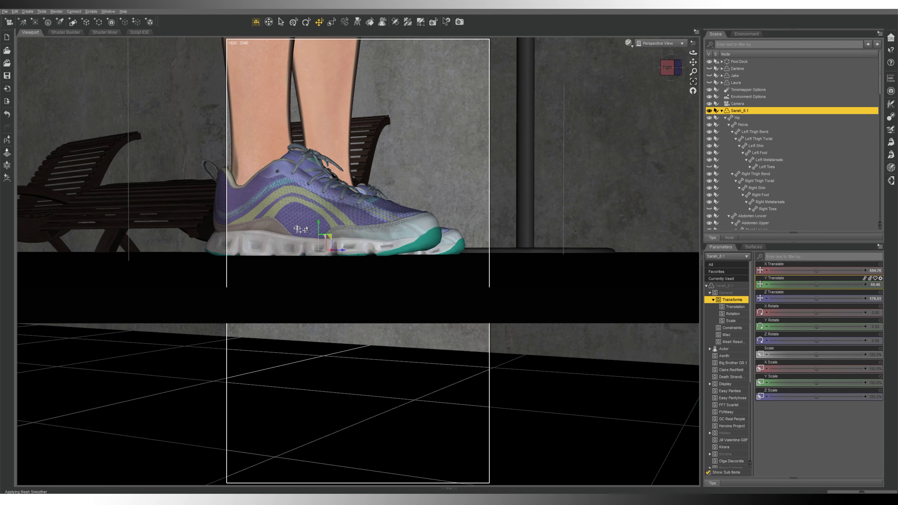
pyautogui.click(673, 67)
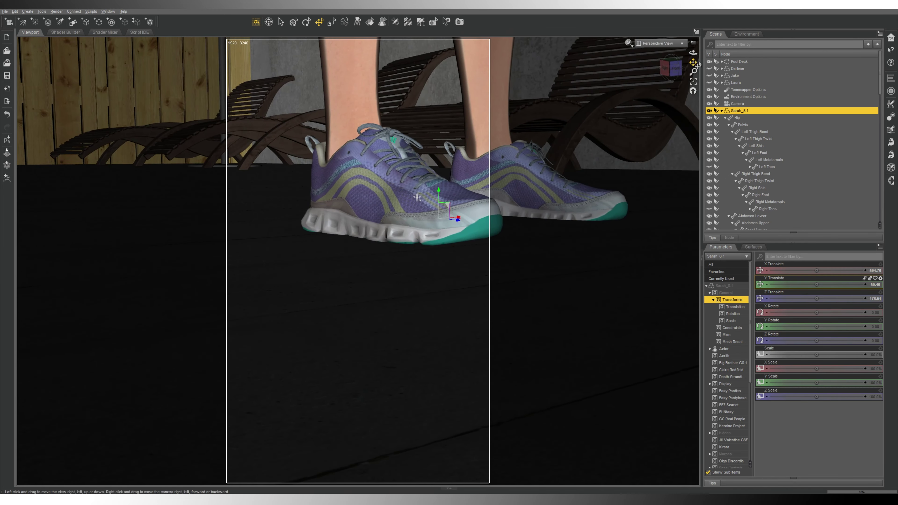
pyautogui.click(663, 45)
pyautogui.click(660, 109)
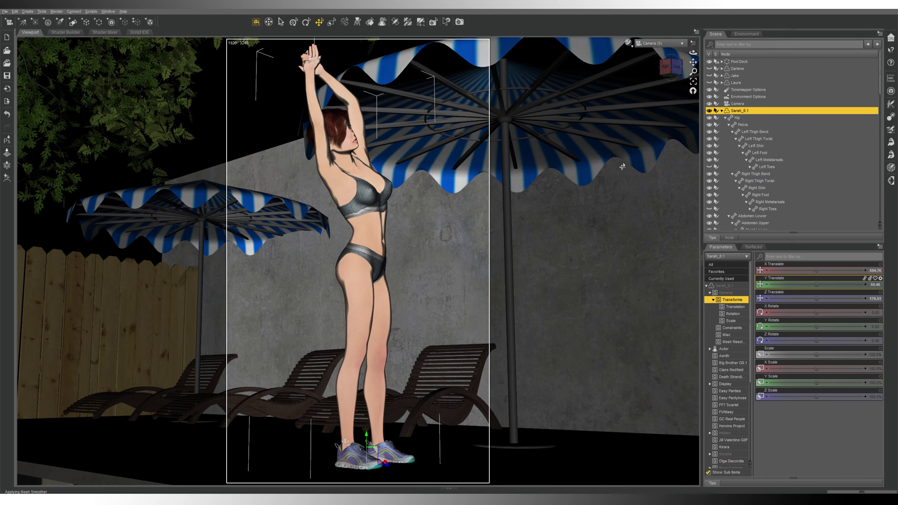
# In a perspective side close-up, set the left foot's Bend to about -7.9 and bend the left toes to flatten the shoe on the deck.
pyautogui.click(647, 43)
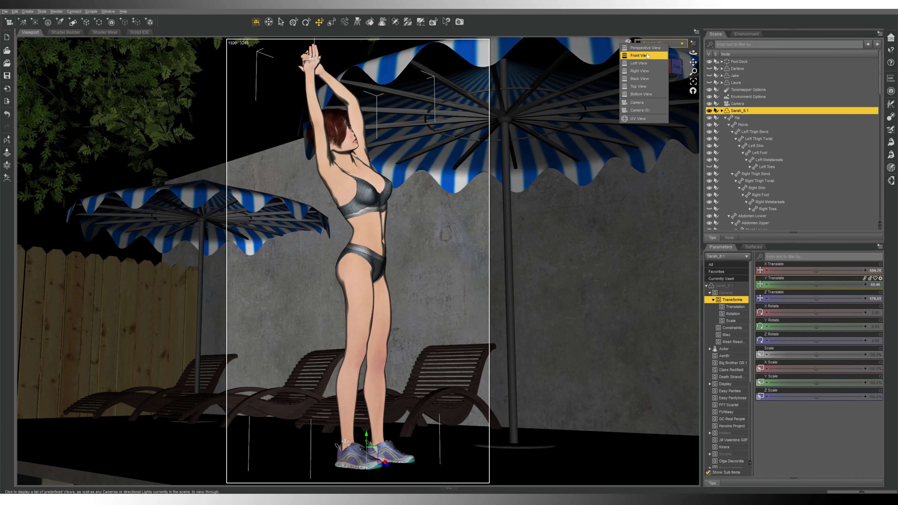
pyautogui.click(646, 47)
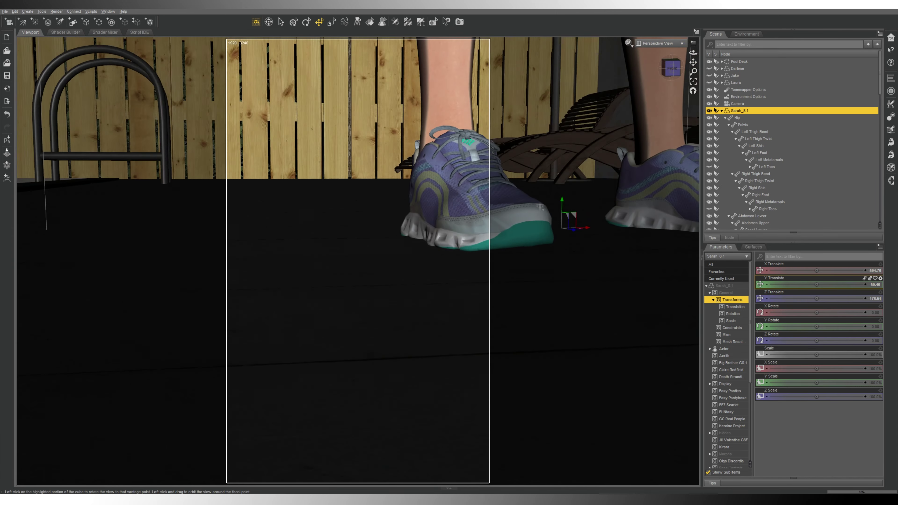
pyautogui.moveTo(681, 67); pyautogui.dragTo(669, 71)
pyautogui.click(669, 71)
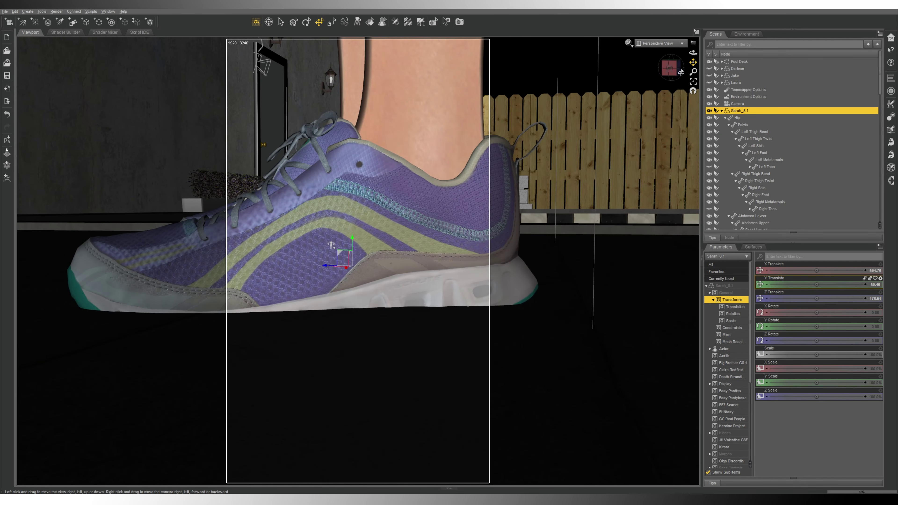
pyautogui.click(402, 274)
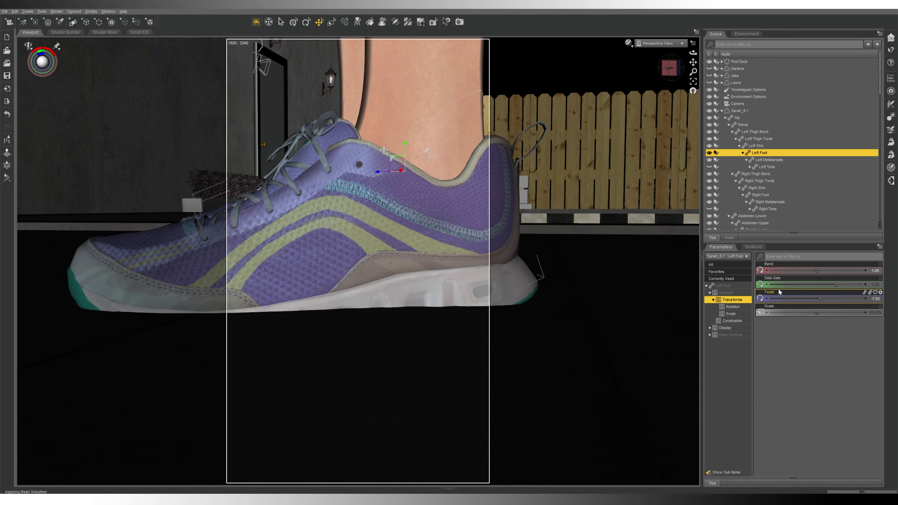
pyautogui.moveTo(817, 270); pyautogui.dragTo(801, 271)
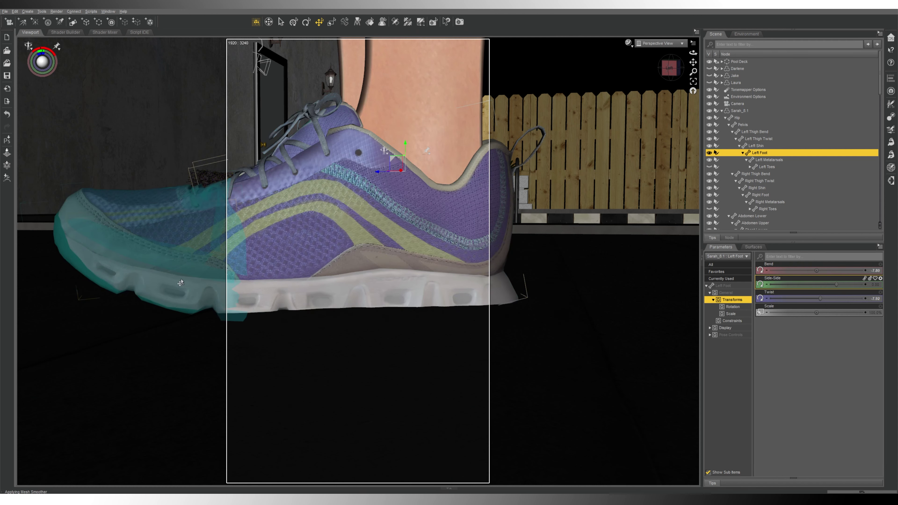
pyautogui.click(181, 283)
pyautogui.moveTo(817, 271); pyautogui.dragTo(835, 268)
# Set the left foot's Twist to about -6 so the sole sits level, and return to the Camera (5) view.
pyautogui.moveTo(682, 79)
pyautogui.mouseDown()
pyautogui.moveTo(681, 63)
pyautogui.moveTo(654, 64)
pyautogui.moveTo(683, 71)
pyautogui.mouseUp()
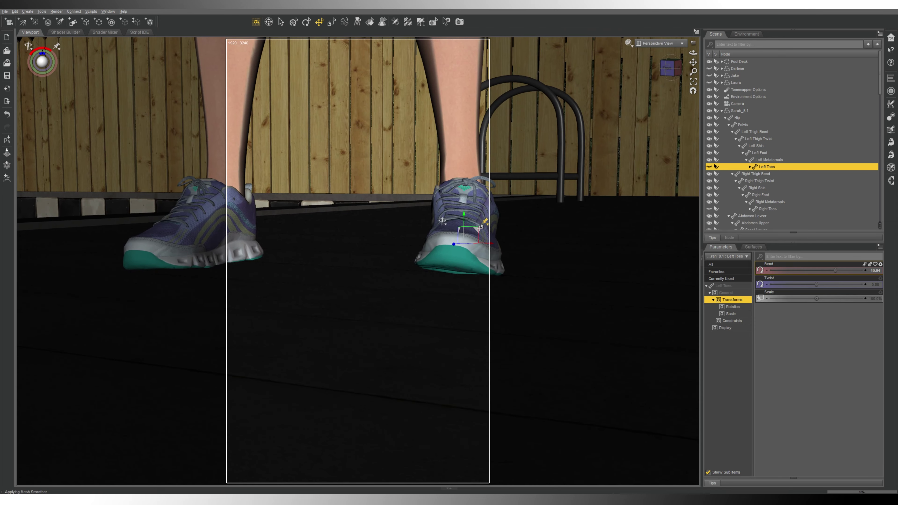
pyautogui.click(470, 217)
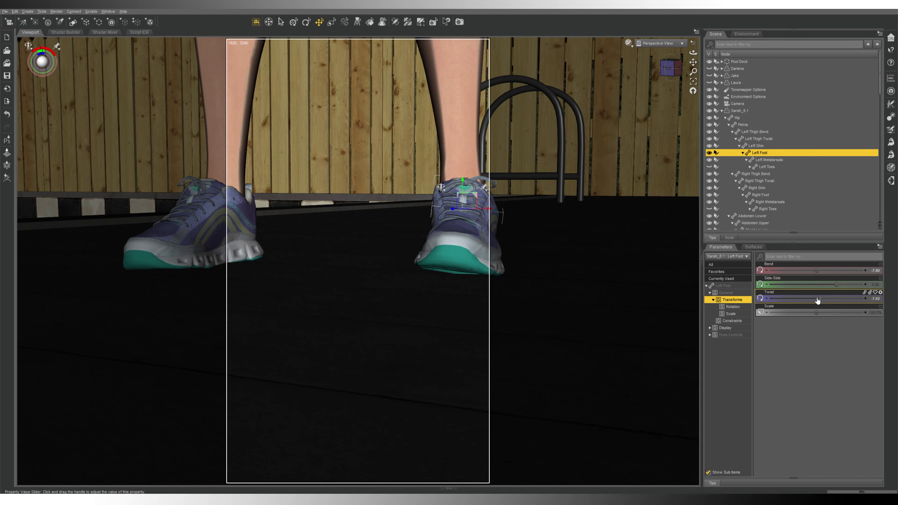
pyautogui.moveTo(819, 300); pyautogui.dragTo(831, 294)
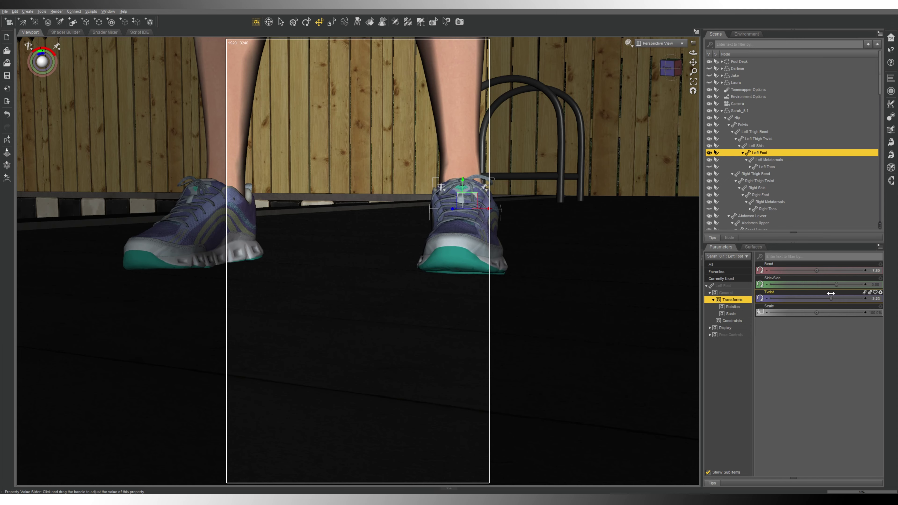
pyautogui.click(670, 68)
pyautogui.moveTo(831, 298); pyautogui.dragTo(820, 298)
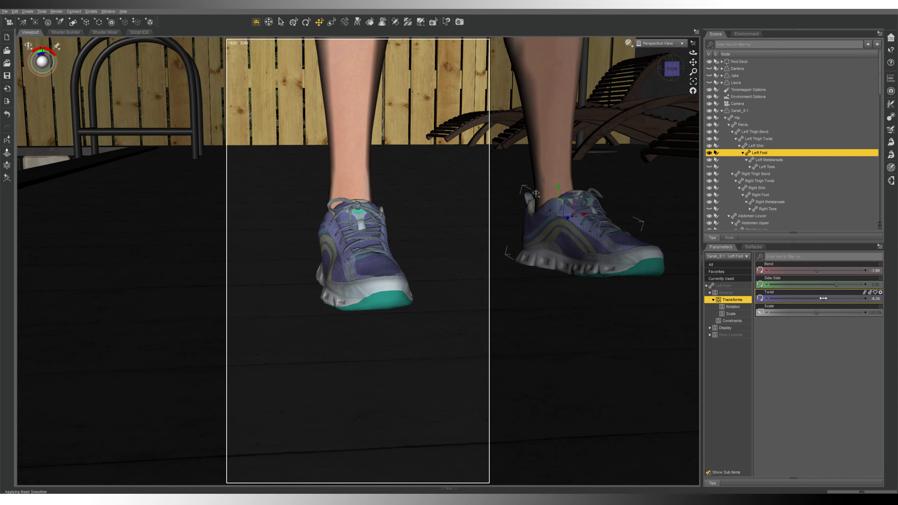
pyautogui.moveTo(667, 75); pyautogui.dragTo(671, 76)
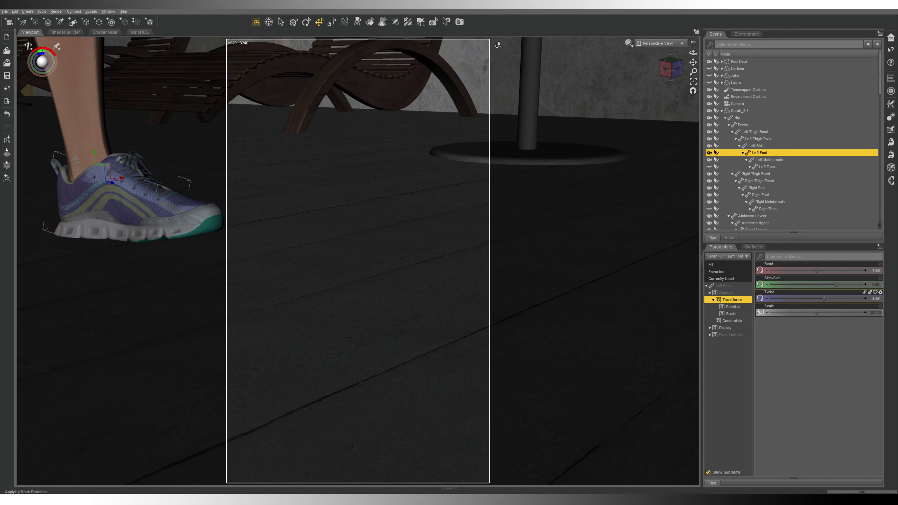
pyautogui.click(628, 43)
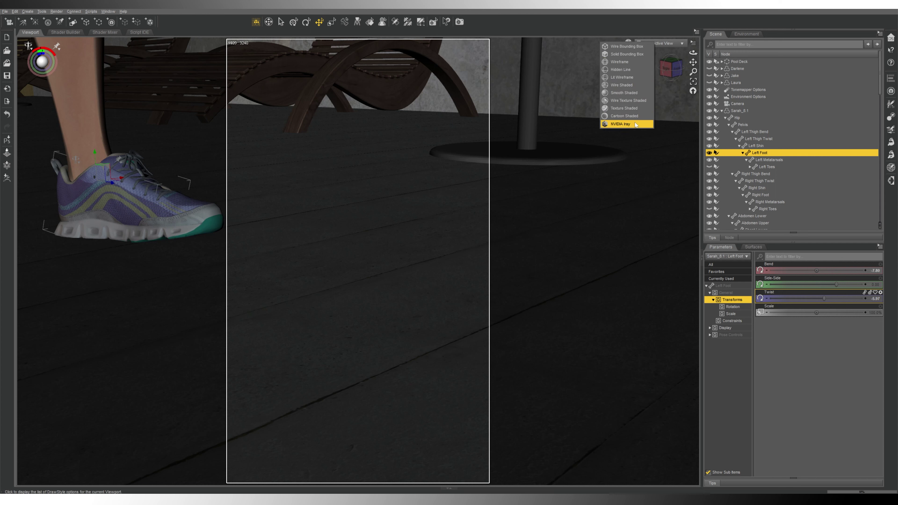
pyautogui.click(664, 44)
pyautogui.click(663, 109)
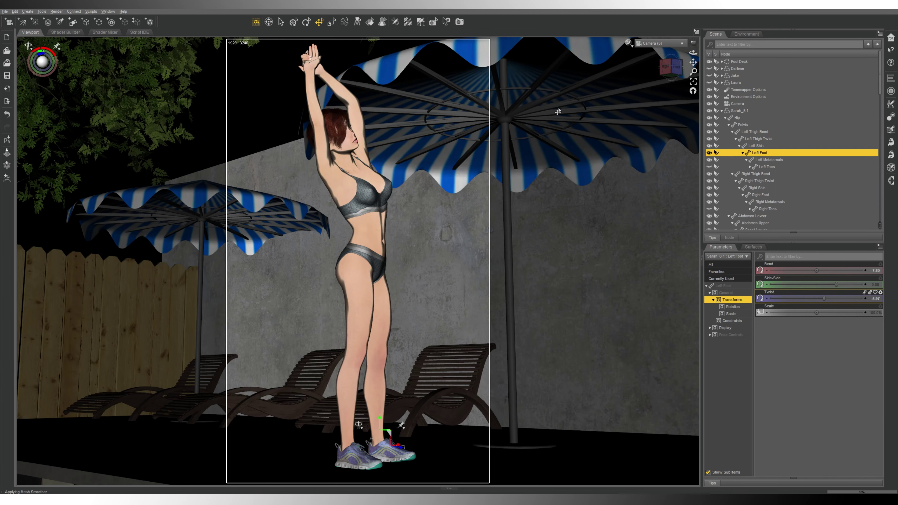
# Straighten the Bend of Right Thumb 2 in a perspective close-up of the hands, and return to the Camera (5) view.
pyautogui.click(664, 44)
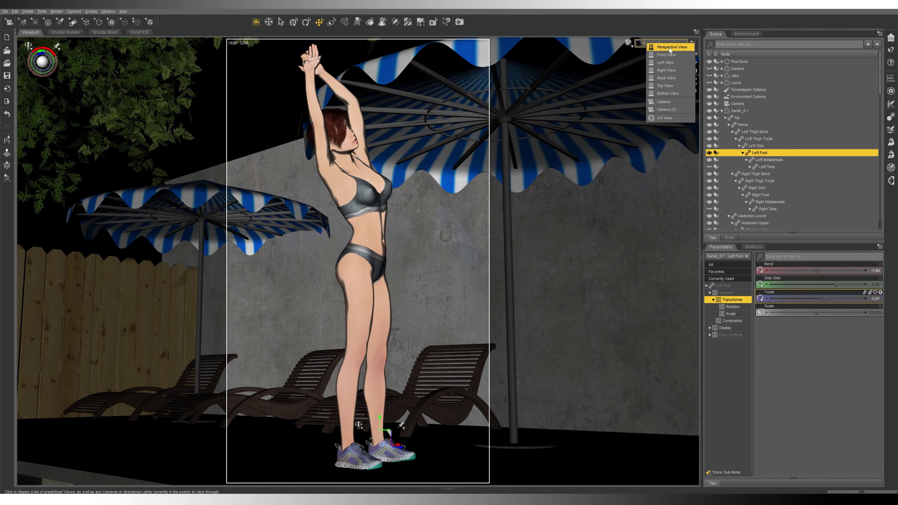
pyautogui.click(665, 52)
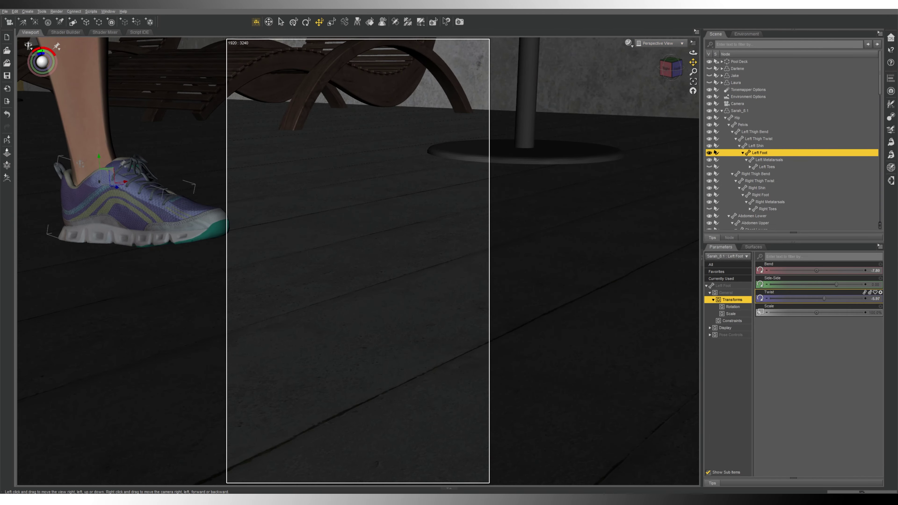
pyautogui.moveTo(693, 62); pyautogui.dragTo(530, 113)
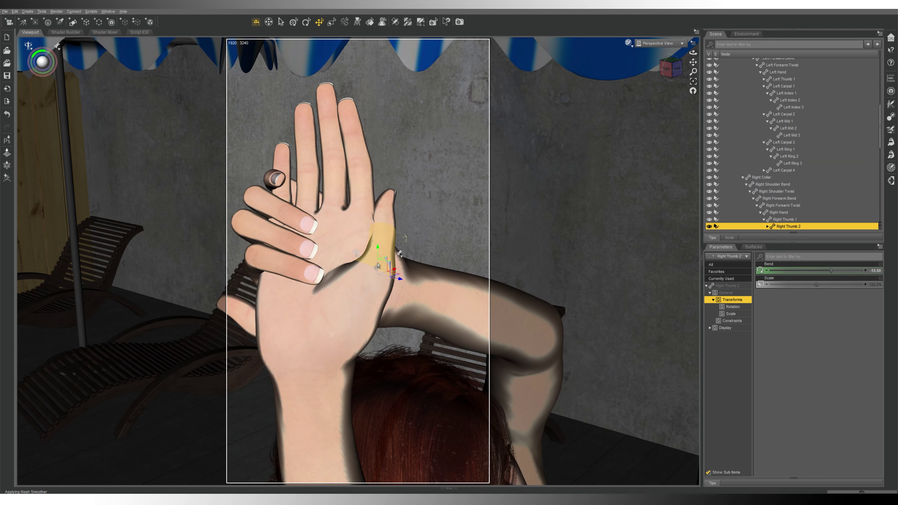
pyautogui.click(377, 267)
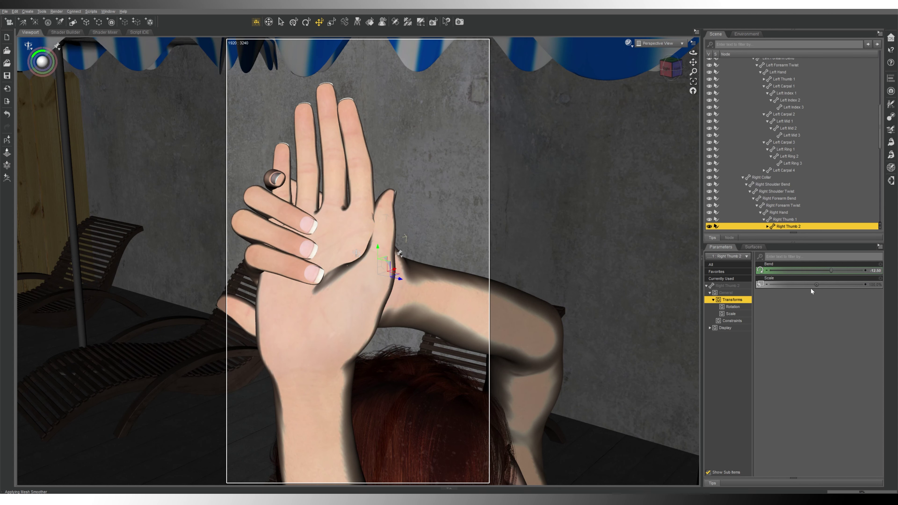
pyautogui.moveTo(831, 271); pyautogui.dragTo(841, 270)
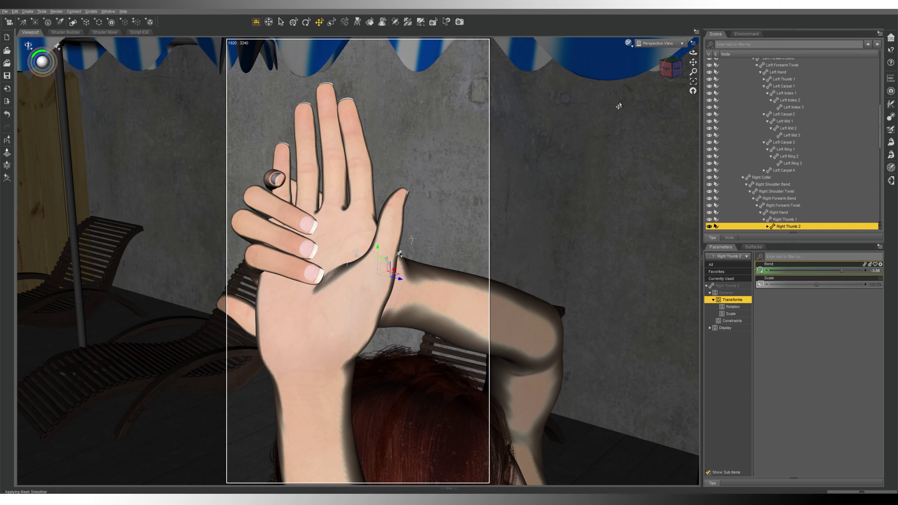
pyautogui.moveTo(676, 69); pyautogui.dragTo(664, 69)
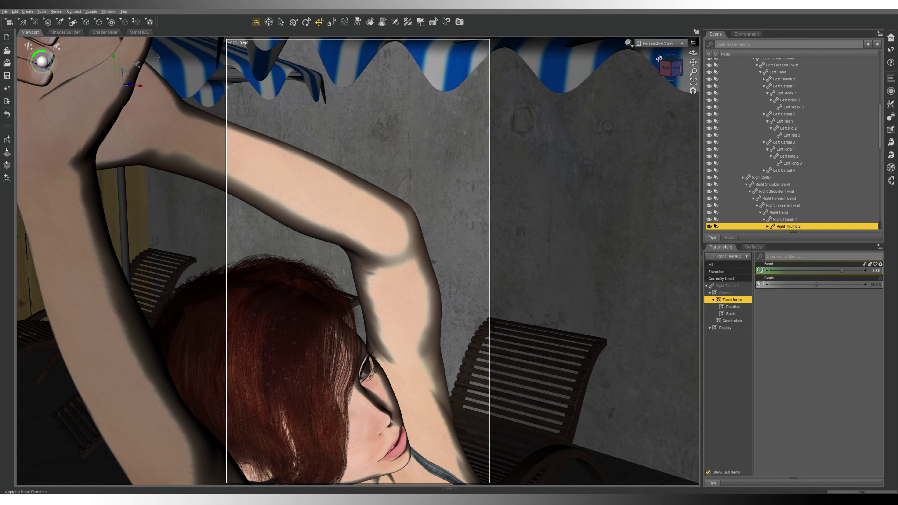
pyautogui.click(659, 43)
pyautogui.click(665, 117)
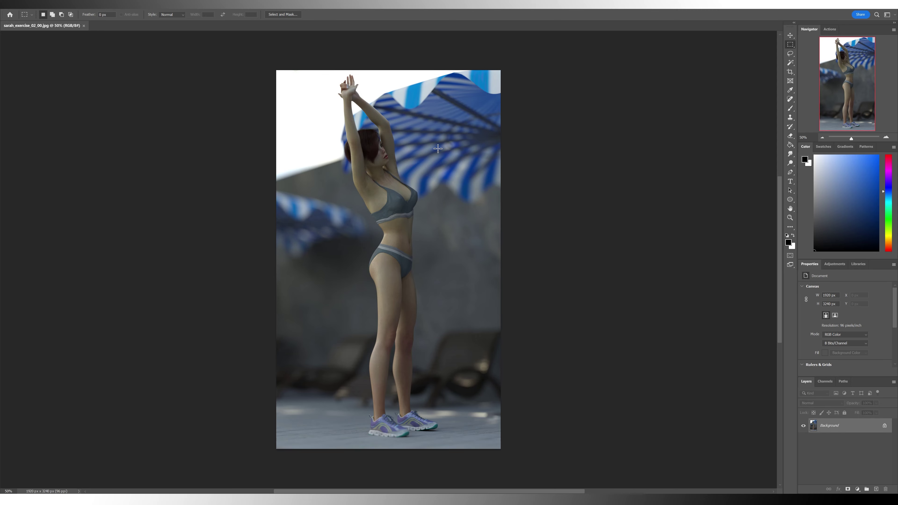
# Switch to Photoshop, duplicate the background layer of the render sarah_exercise_02_00.jpg, and open the copy in the Liquify filter.
pyautogui.hotkey('ctrl', '+')
pyautogui.hotkey('ctrl', '+')
pyautogui.hotkey('ctrl', '+')
pyautogui.hotkey('ctrl', '+')
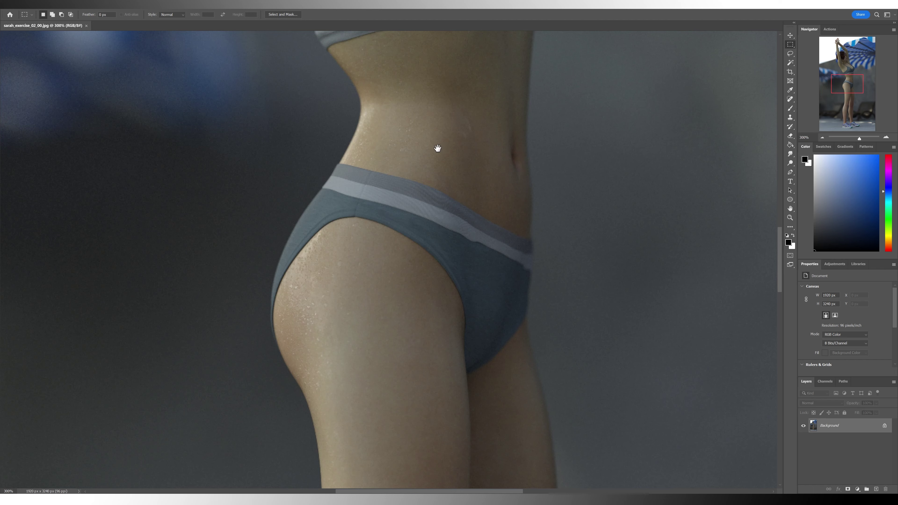
pyautogui.moveTo(437, 148); pyautogui.dragTo(369, 351)
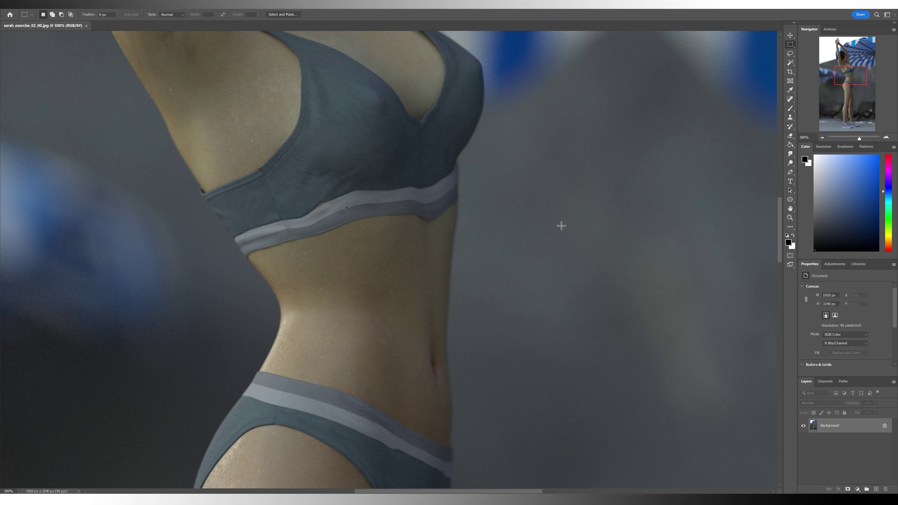
pyautogui.hotkey('ctrl', 'j')
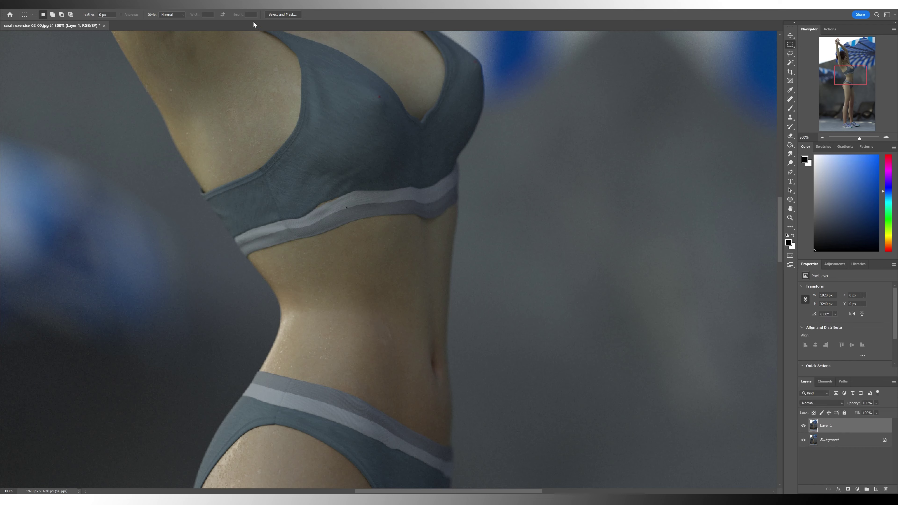
pyautogui.click(91, 8)
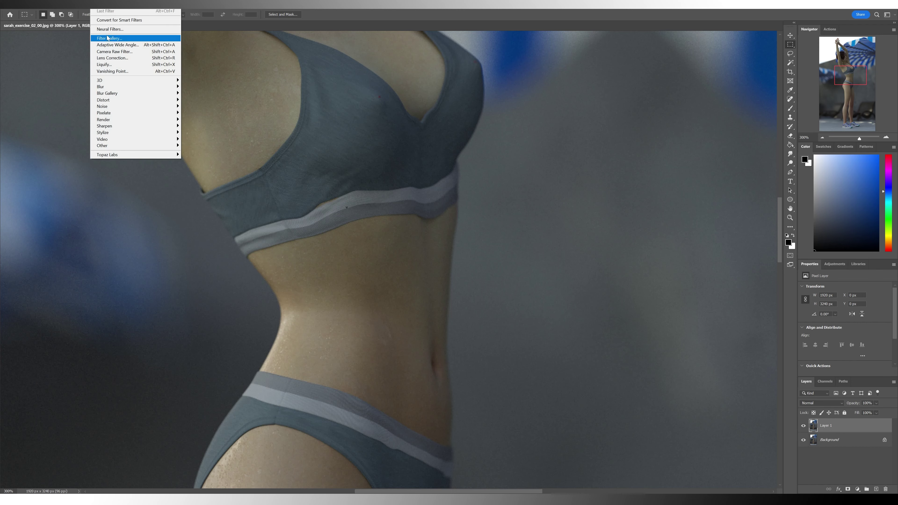
pyautogui.click(117, 64)
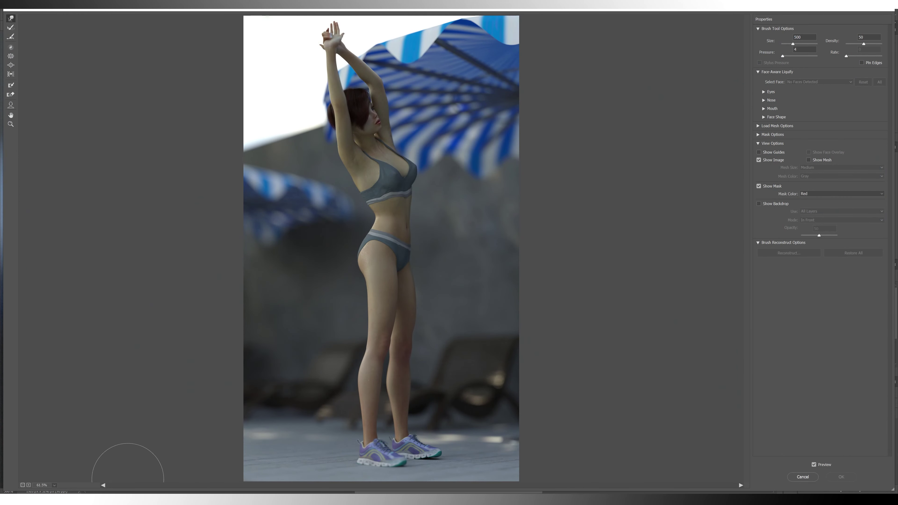
# Zoom to 400% on the sports top and smooth the side part of its chest band using Forward Warp with brush size 60.
pyautogui.click(29, 485)
pyautogui.click(28, 485)
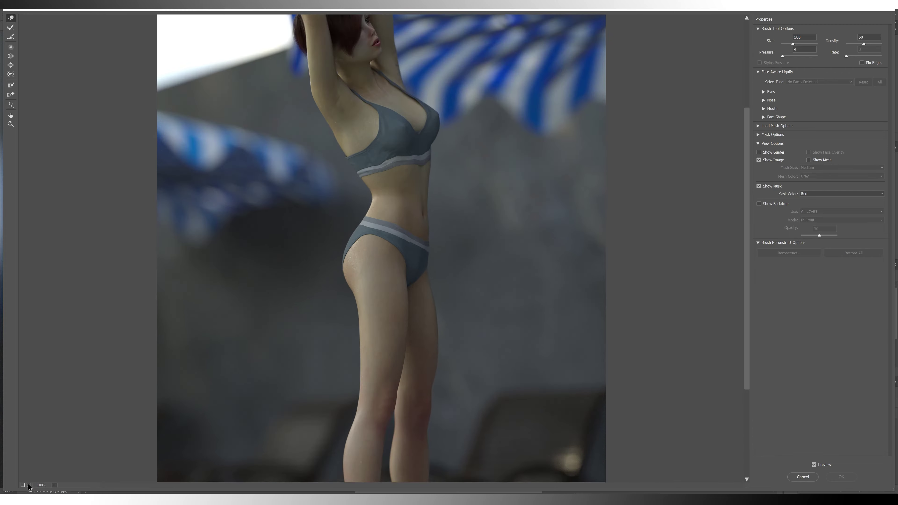
pyautogui.click(29, 485)
pyautogui.click(28, 486)
pyautogui.moveTo(431, 135)
pyautogui.mouseDown()
pyautogui.moveTo(409, 359)
pyautogui.moveTo(371, 444)
pyautogui.mouseUp()
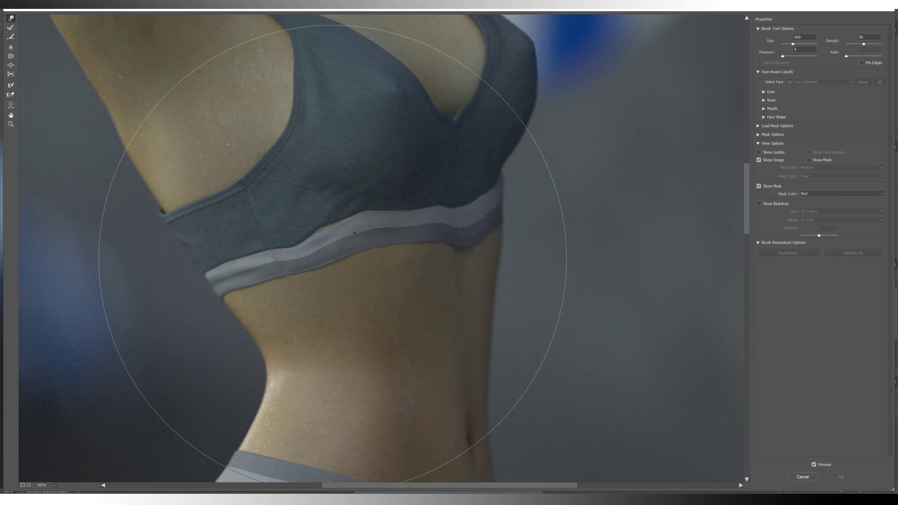
pyautogui.press('[')
pyautogui.press('[')
pyautogui.press('[')
pyautogui.press('[')
pyautogui.press('[')
pyautogui.press('[')
pyautogui.press('[')
pyautogui.press('[')
pyautogui.press('[')
pyautogui.press('[')
pyautogui.moveTo(293, 241)
pyautogui.mouseDown()
pyautogui.moveTo(296, 234)
pyautogui.moveTo(287, 239)
pyautogui.moveTo(296, 238)
pyautogui.moveTo(318, 285)
pyautogui.moveTo(268, 289)
pyautogui.moveTo(223, 276)
pyautogui.mouseUp()
pyautogui.press('[')
pyautogui.press('[')
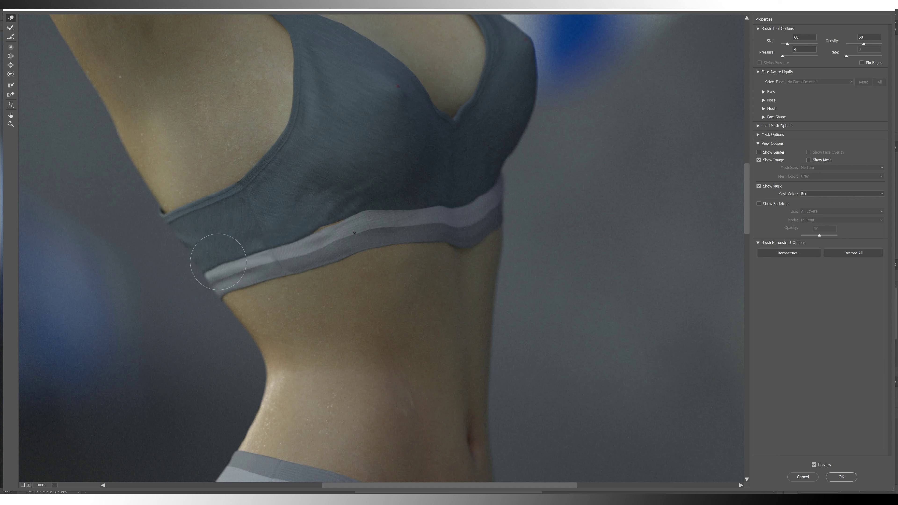
pyautogui.moveTo(272, 255)
pyautogui.mouseDown()
pyautogui.moveTo(366, 207)
pyautogui.moveTo(376, 233)
pyautogui.mouseUp()
# Smooth the waves in the middle and front edges of the chest band with a Forward Warp brush of size 35.
pyautogui.press('[')
pyautogui.press(']')
pyautogui.press(']')
pyautogui.press('[')
pyautogui.press('[')
pyautogui.press('[')
pyautogui.moveTo(368, 204); pyautogui.dragTo(369, 215)
pyautogui.moveTo(438, 196)
pyautogui.mouseDown()
pyautogui.moveTo(439, 211)
pyautogui.moveTo(414, 200)
pyautogui.moveTo(408, 207)
pyautogui.mouseUp()
pyautogui.moveTo(458, 219); pyautogui.dragTo(465, 246)
pyautogui.moveTo(452, 211); pyautogui.dragTo(449, 204)
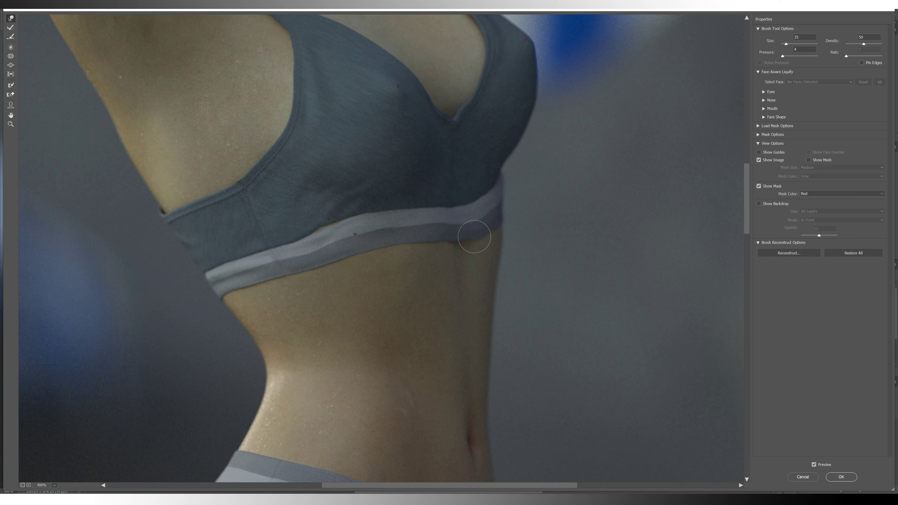
# Refine the remaining small bumps of the chest band with a finer brush and the Pucker tool.
pyautogui.press('[')
pyautogui.press('[')
pyautogui.press('[')
pyautogui.press('[')
pyautogui.press(']')
pyautogui.press(']')
pyautogui.press(']')
pyautogui.press(']')
pyautogui.press('[')
pyautogui.click(11, 57)
pyautogui.moveTo(789, 42); pyautogui.dragTo(787, 44)
pyautogui.press('[')
pyautogui.press('[')
# Even out the curve of the chest band's side half using Forward Warp with brush size 150.
pyautogui.click(11, 18)
pyautogui.press(']')
pyautogui.press(']')
pyautogui.press(']')
pyautogui.press(']')
pyautogui.press(']')
pyautogui.press(']')
pyautogui.press(']')
pyautogui.press(']')
pyautogui.press(']')
pyautogui.moveTo(317, 266)
pyautogui.mouseDown()
pyautogui.moveTo(305, 234)
pyautogui.moveTo(323, 265)
pyautogui.moveTo(325, 250)
pyautogui.moveTo(300, 279)
pyautogui.moveTo(285, 262)
pyautogui.moveTo(268, 275)
pyautogui.moveTo(268, 262)
pyautogui.moveTo(268, 273)
pyautogui.moveTo(306, 238)
pyautogui.mouseUp()
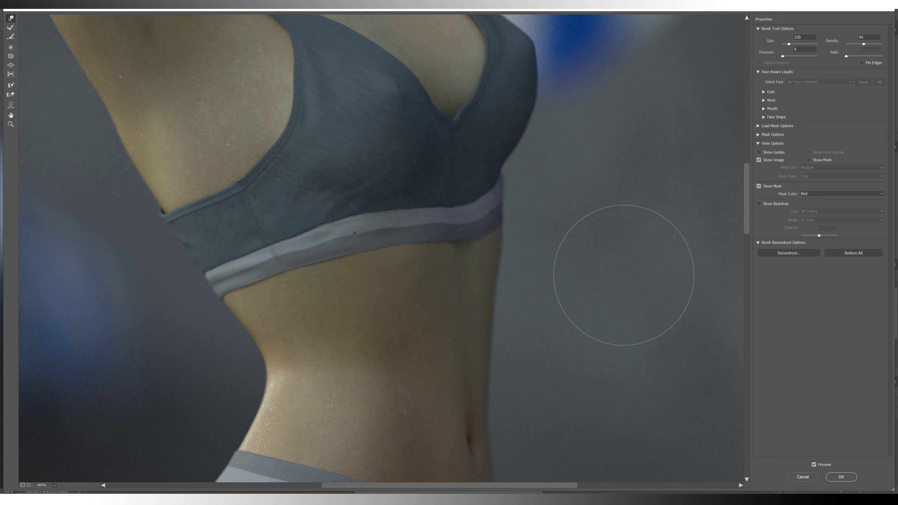
# Smooth the notch at the V of the top's neckline with a smaller Forward Warp brush.
pyautogui.moveTo(748, 177); pyautogui.dragTo(752, 149)
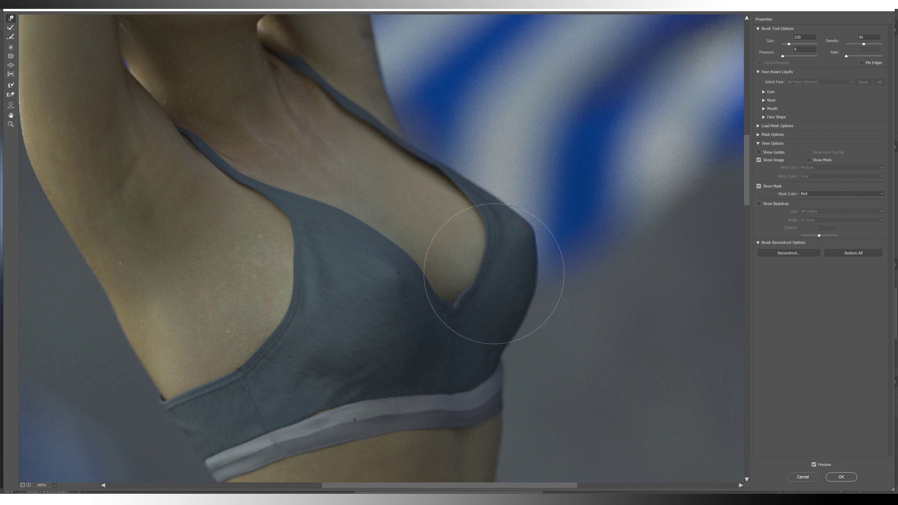
pyautogui.press('[')
pyautogui.press('[')
pyautogui.press('[')
pyautogui.press('[')
pyautogui.press('[')
pyautogui.press('[')
pyautogui.press('[')
pyautogui.press('[')
pyautogui.press('[')
pyautogui.press('[')
pyautogui.moveTo(458, 287); pyautogui.dragTo(468, 302)
# Smooth the armhole edge of the top using Forward Warp with brush size 50, and reduce the brush to 40.
pyautogui.press(']')
pyautogui.press(']')
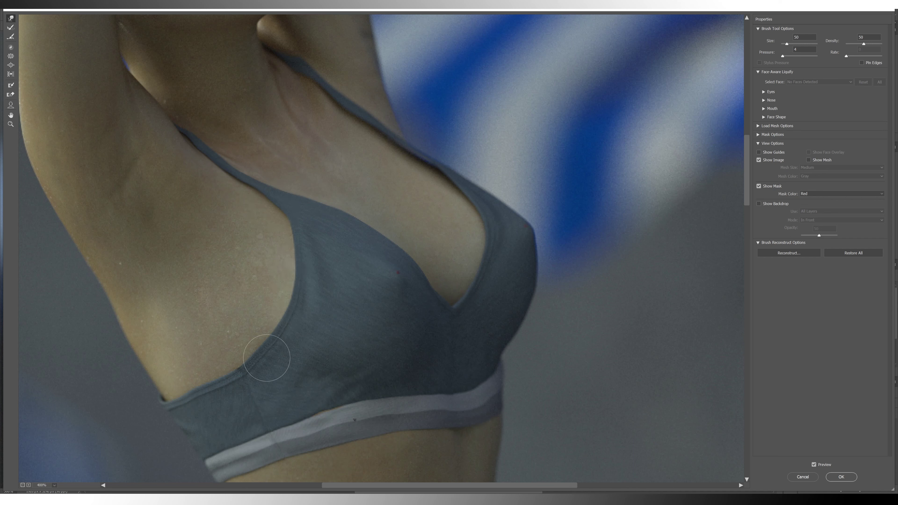
pyautogui.moveTo(281, 268); pyautogui.dragTo(314, 268)
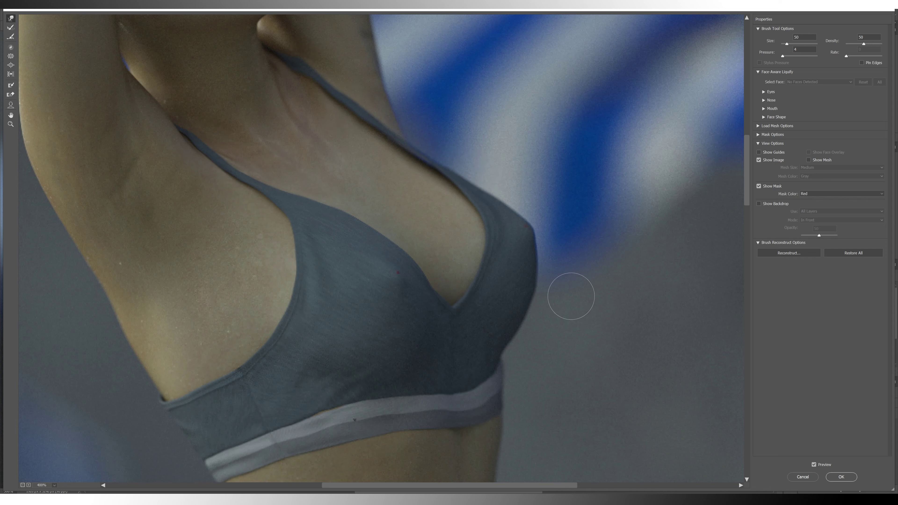
pyautogui.press('[')
# Examine the raised hands, arms, face and chest at 400% for remaining flaws to correct with Liquify.
pyautogui.moveTo(750, 169); pyautogui.dragTo(764, 424)
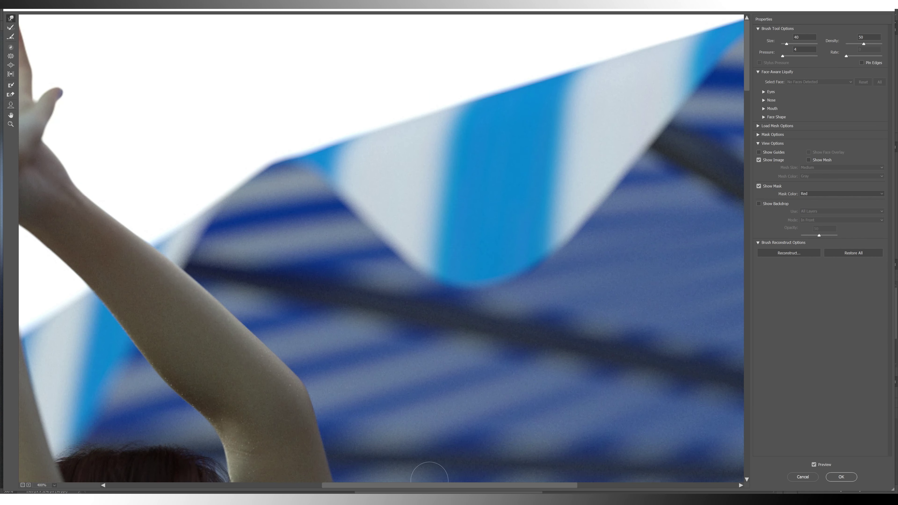
pyautogui.moveTo(426, 487); pyautogui.dragTo(352, 488)
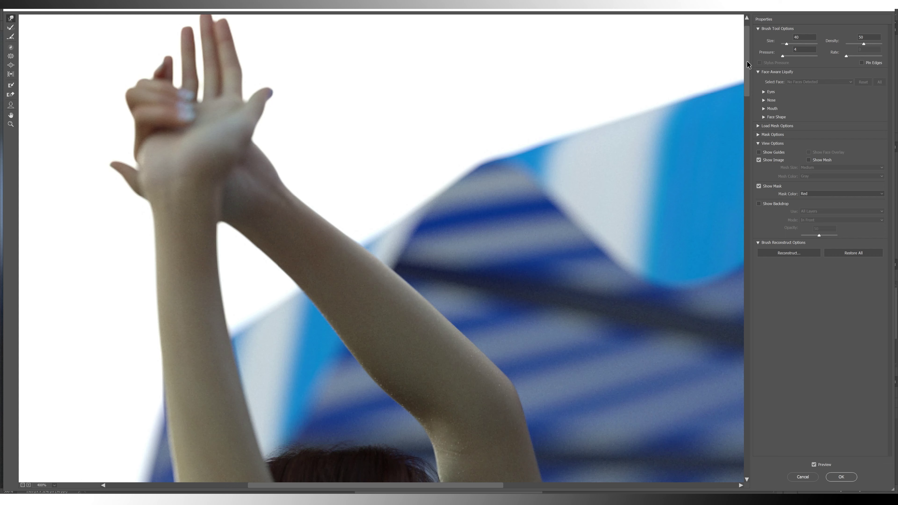
pyautogui.moveTo(746, 61); pyautogui.dragTo(741, 125)
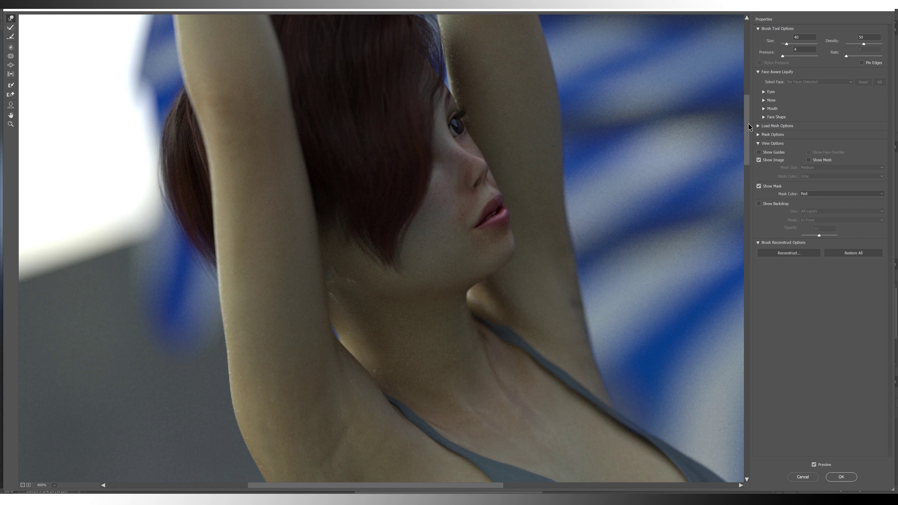
pyautogui.moveTo(744, 134); pyautogui.dragTo(744, 162)
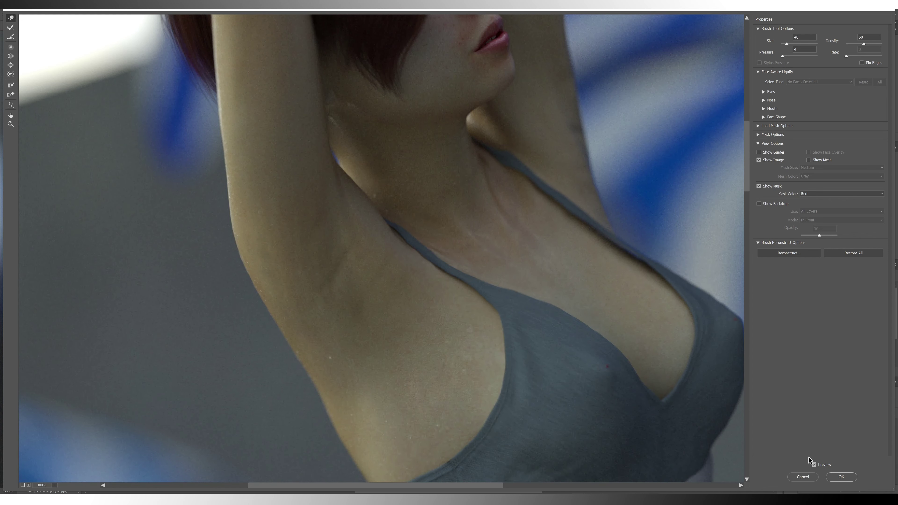
# Apply the Liquify corrections and compare the whole figure with and without Layer 1.
pyautogui.click(854, 481)
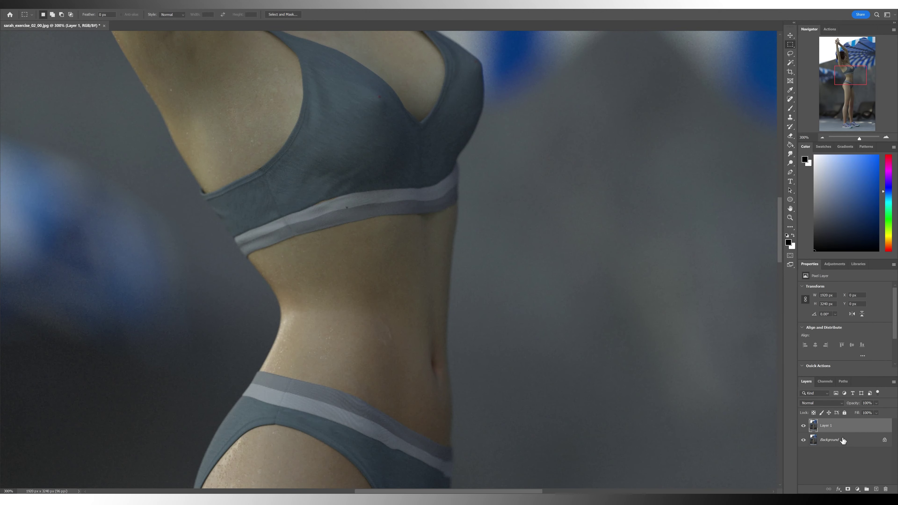
pyautogui.click(803, 426)
pyautogui.click(803, 426)
pyautogui.hotkey('ctrl', '0')
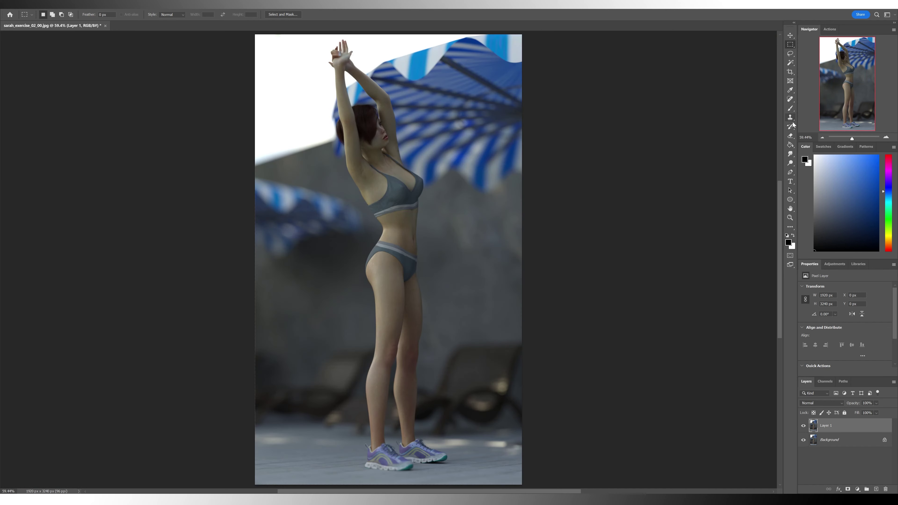
# Remove the red spot on the top's near cup with the Spot Healing Brush, and undo a healing attempt at the far cup's edge.
pyautogui.click(791, 100)
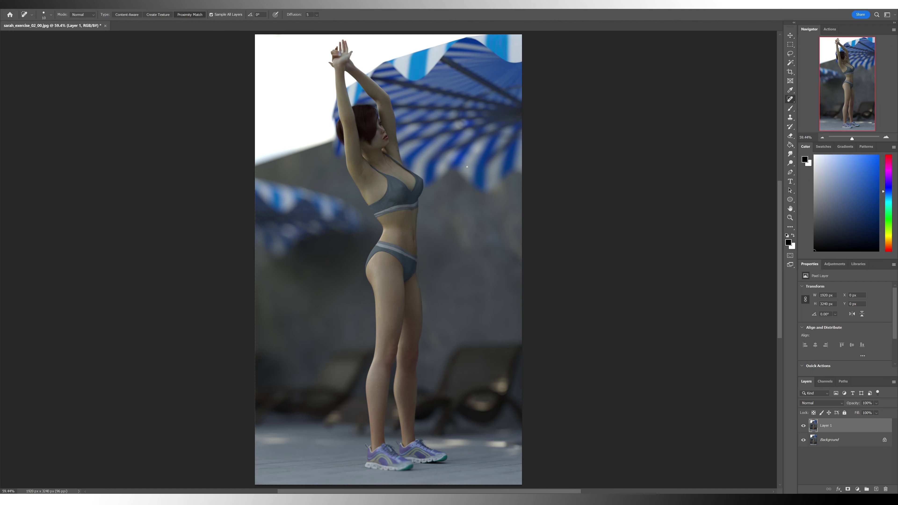
pyautogui.hotkey('ctrl', '+')
pyautogui.hotkey('ctrl', '+')
pyautogui.hotkey('ctrl', '+')
pyautogui.hotkey('ctrl', '+')
pyautogui.hotkey('ctrl', '+')
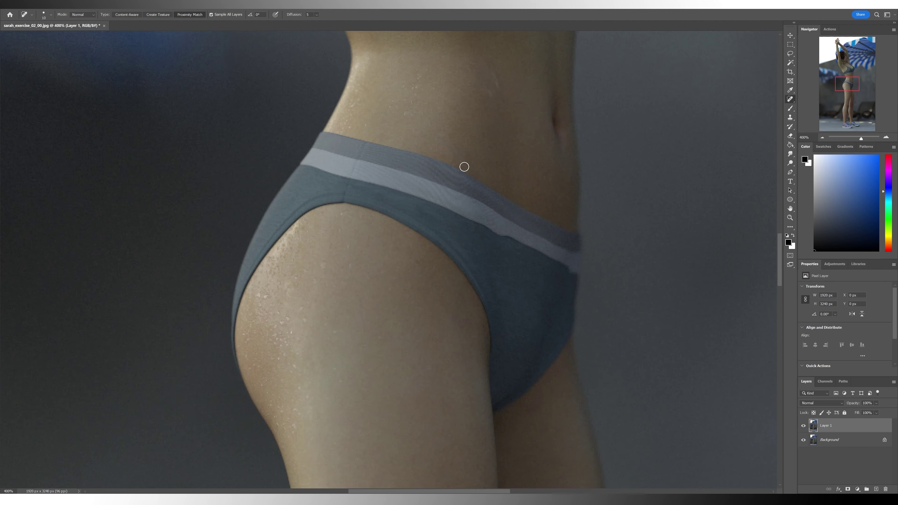
pyautogui.moveTo(476, 165); pyautogui.dragTo(446, 333)
pyautogui.moveTo(452, 222); pyautogui.dragTo(443, 83)
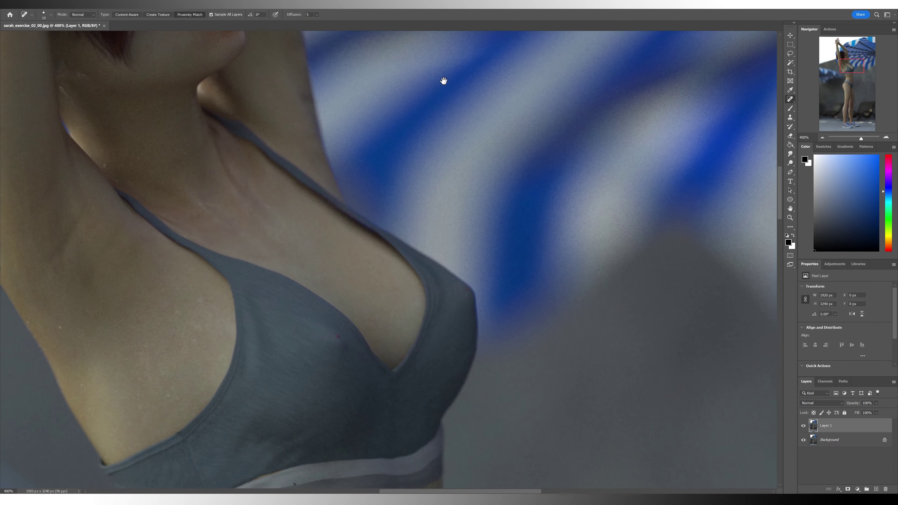
pyautogui.moveTo(414, 280); pyautogui.dragTo(425, 258)
pyautogui.click(381, 261)
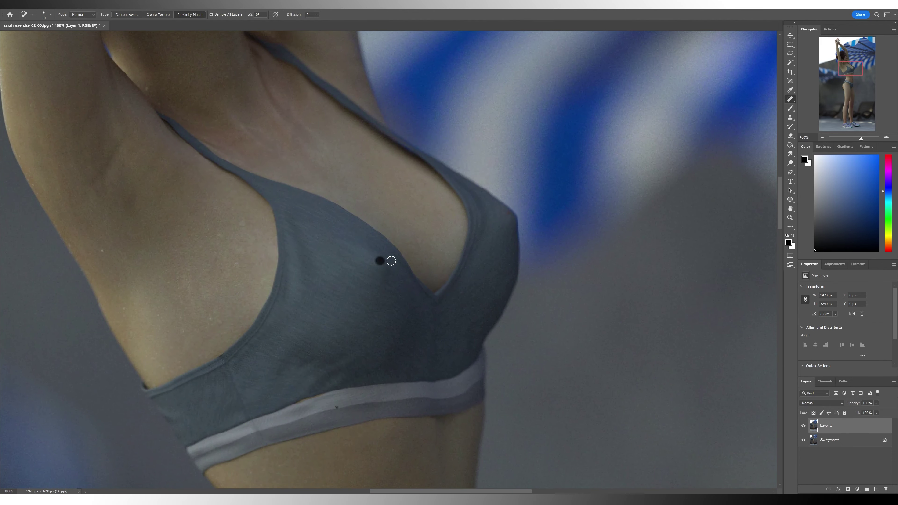
pyautogui.click(508, 215)
pyautogui.hotkey('ctrl', 'z')
# Clone out the spot at the far cup's edge and the dark speck on the chest band using a smaller Clone Stamp brush.
pyautogui.click(790, 117)
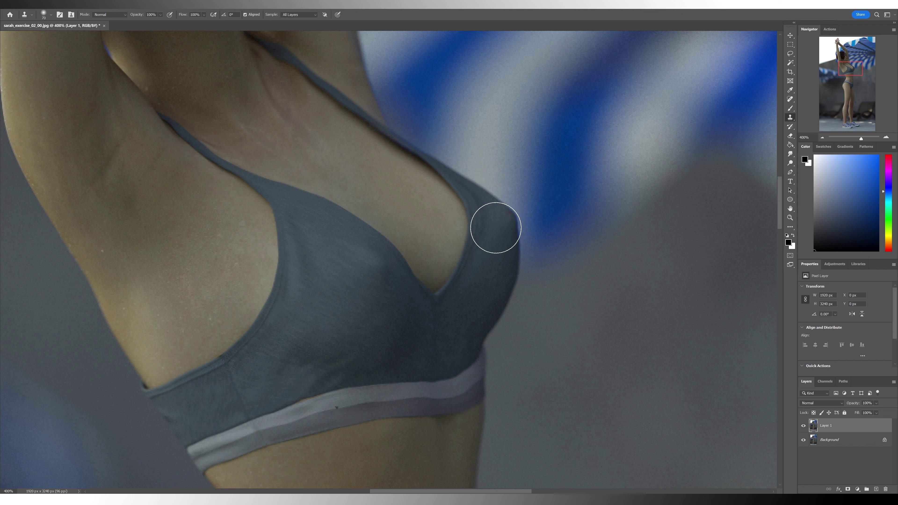
pyautogui.press('[')
pyautogui.press('[')
pyautogui.press('[')
pyautogui.press('[')
pyautogui.press('[')
pyautogui.press('[')
pyautogui.keyDown('alt'); pyautogui.click(510, 222); pyautogui.keyUp('alt')
pyautogui.click(508, 216)
pyautogui.keyDown('alt'); pyautogui.click(510, 215); pyautogui.keyUp('alt')
pyautogui.click(514, 240)
pyautogui.click(337, 408)
pyautogui.click(337, 407)
# Review the retouched figure as a whole and flatten the image into a single layer.
pyautogui.hotkey('ctrl', '1')
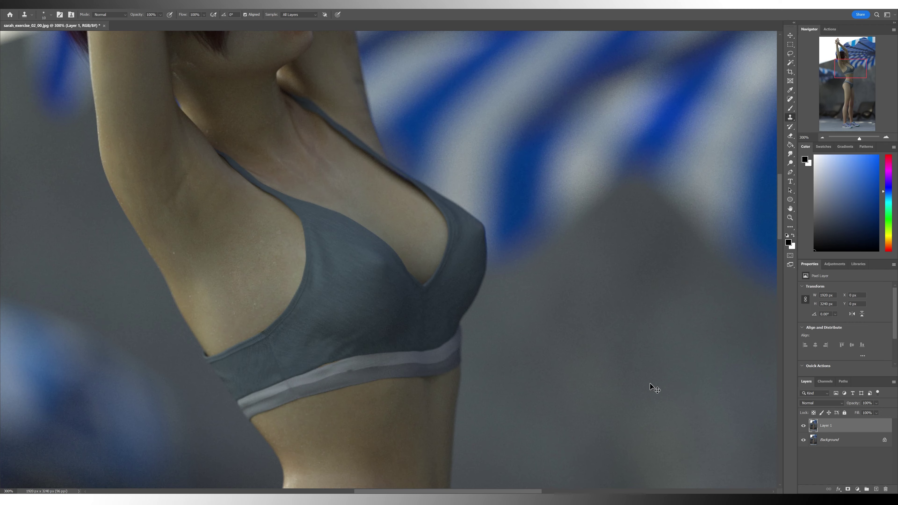
pyautogui.hotkey('ctrl', '-')
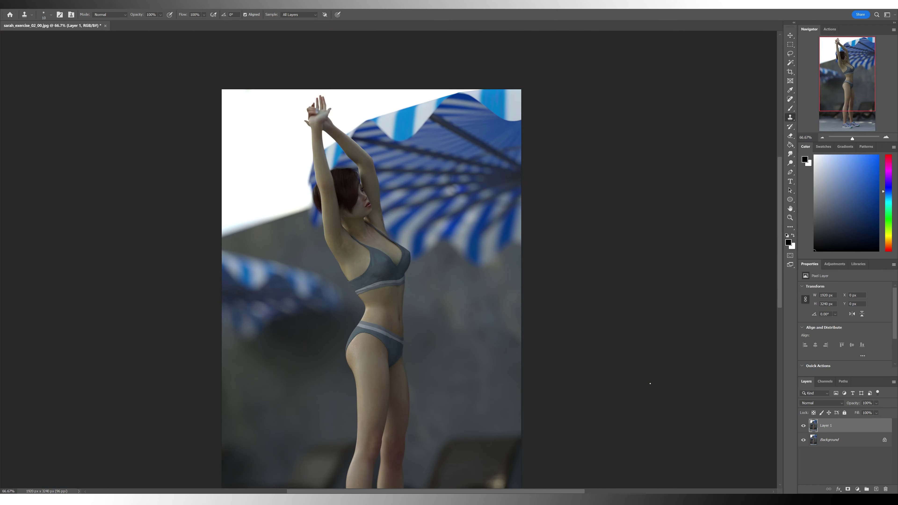
pyautogui.scroll(-5, 457, 219)
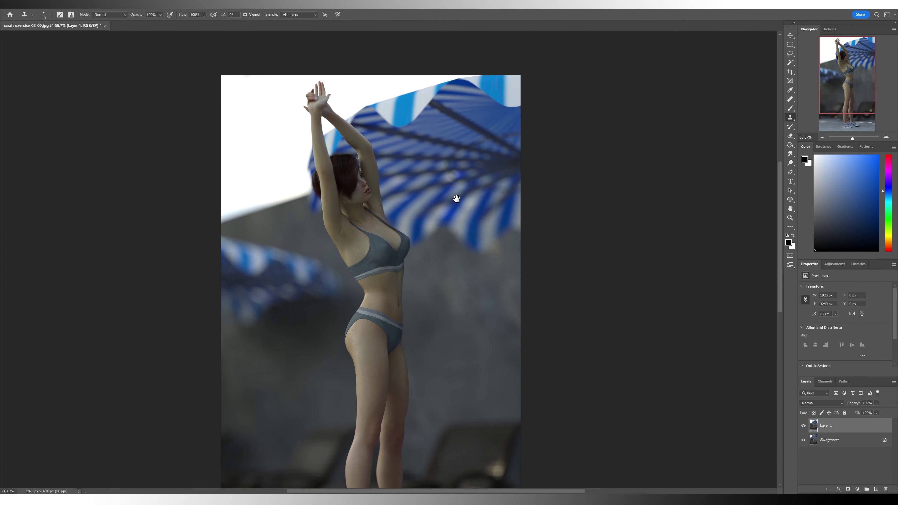
pyautogui.scroll(1, 439, 213)
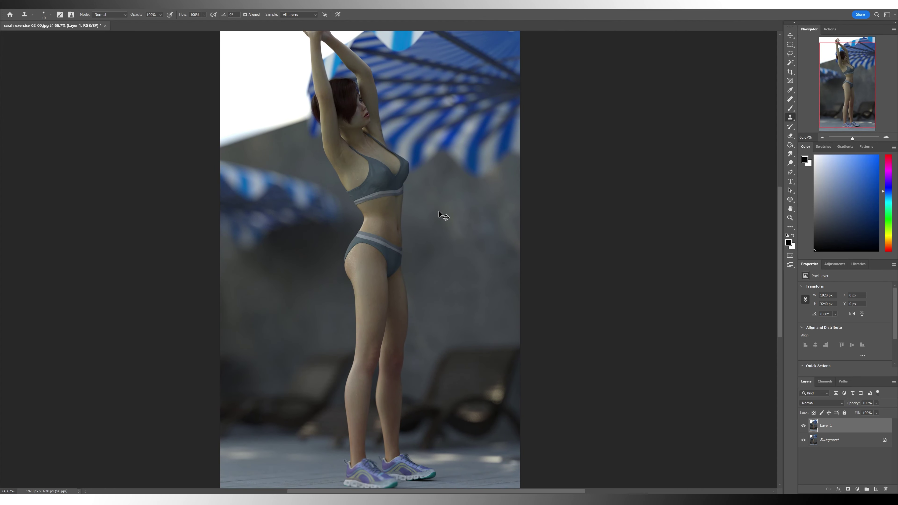
pyautogui.hotkey('ctrl', '0')
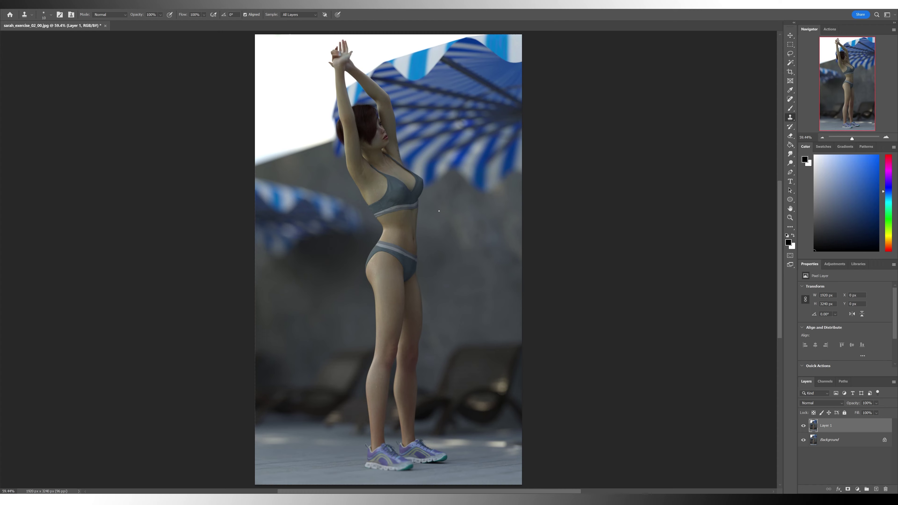
pyautogui.click(54, 5)
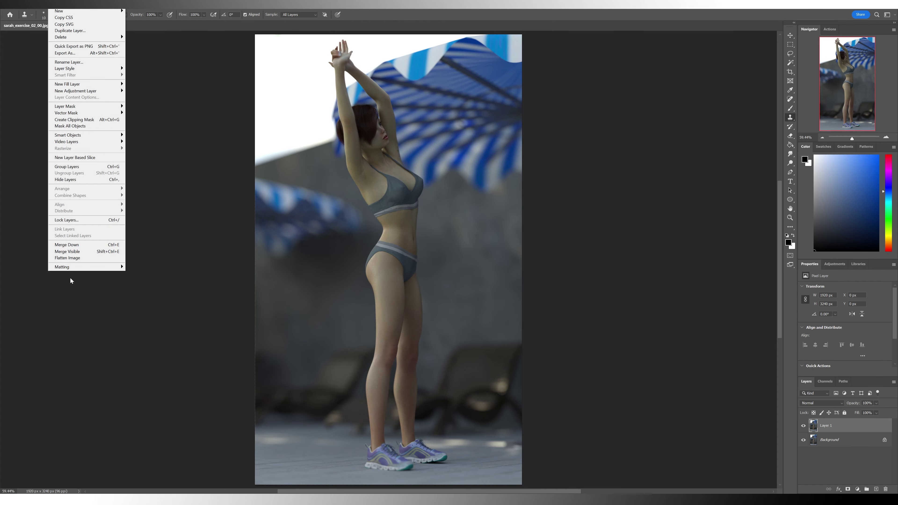
pyautogui.click(78, 258)
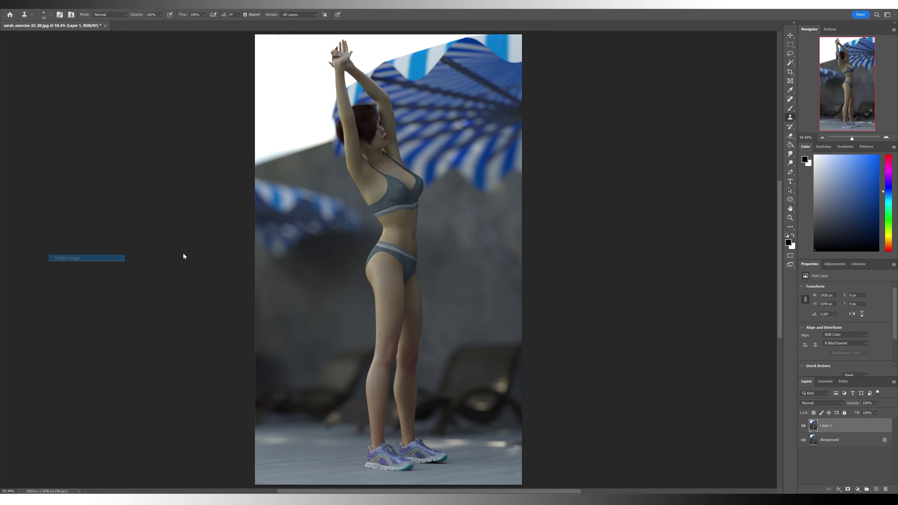
# Try to run the saved Matte action on the flattened image.
pyautogui.click(830, 30)
pyautogui.click(844, 54)
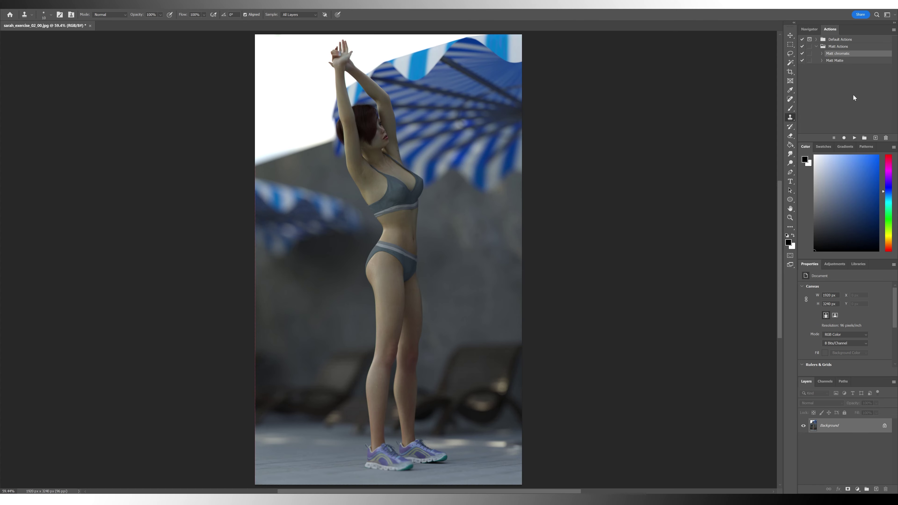
pyautogui.click(845, 61)
pyautogui.click(855, 138)
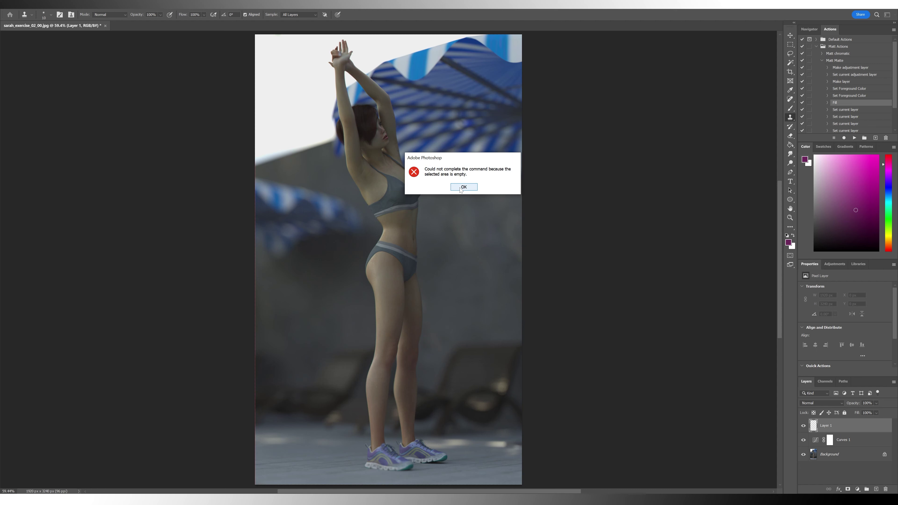
pyautogui.click(472, 189)
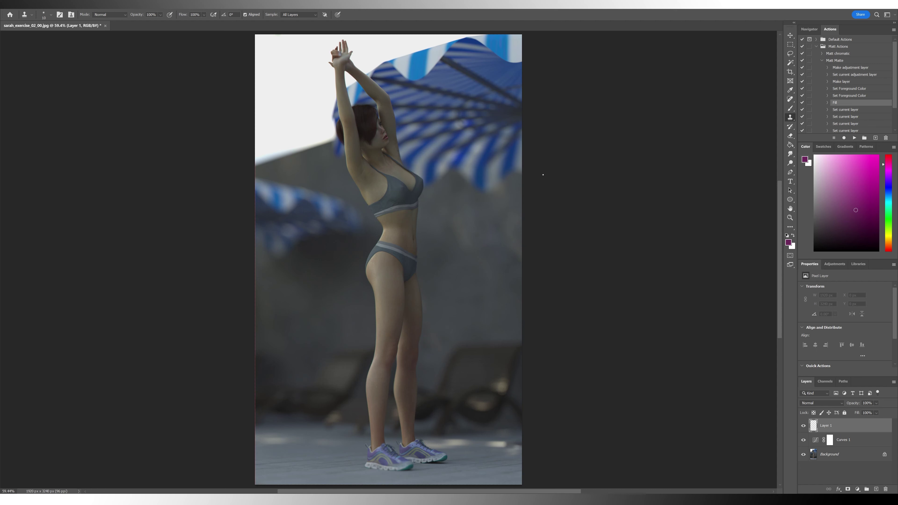
# Undo the Matte action's layers and return to the flattened image without a selection.
pyautogui.hotkey('ctrl', 'z')
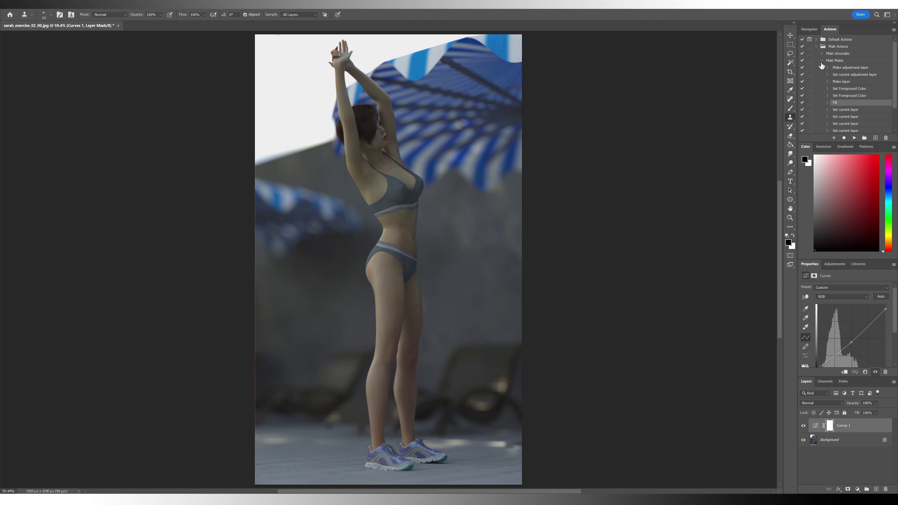
pyautogui.hotkey('ctrl', 'z')
pyautogui.hotkey('ctrl', 'z')
pyautogui.hotkey('ctrl', 'z')
pyautogui.hotkey('ctrl', 'z')
pyautogui.hotkey('ctrl', 'z')
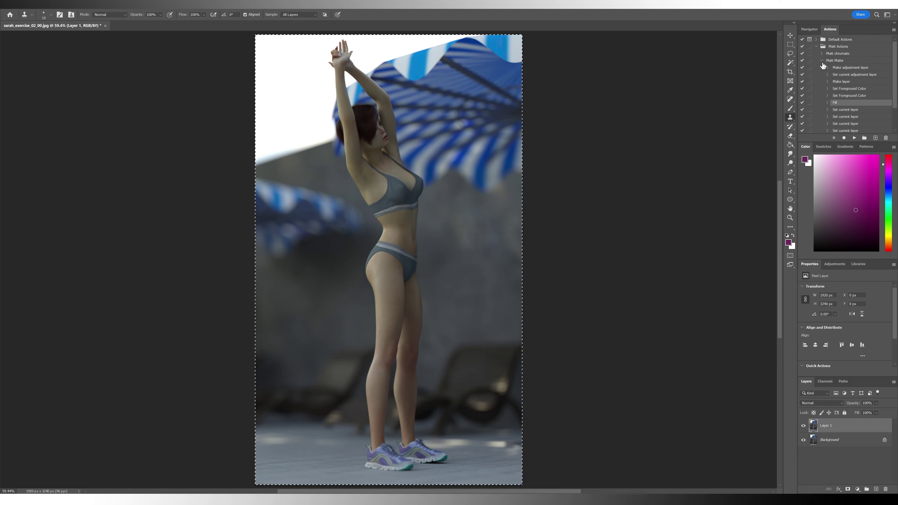
pyautogui.click(822, 61)
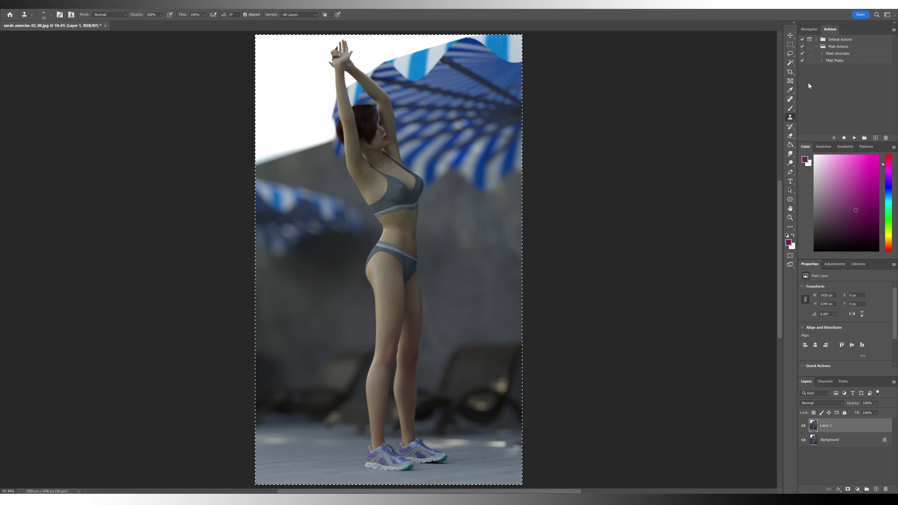
pyautogui.hotkey('ctrl', 'z')
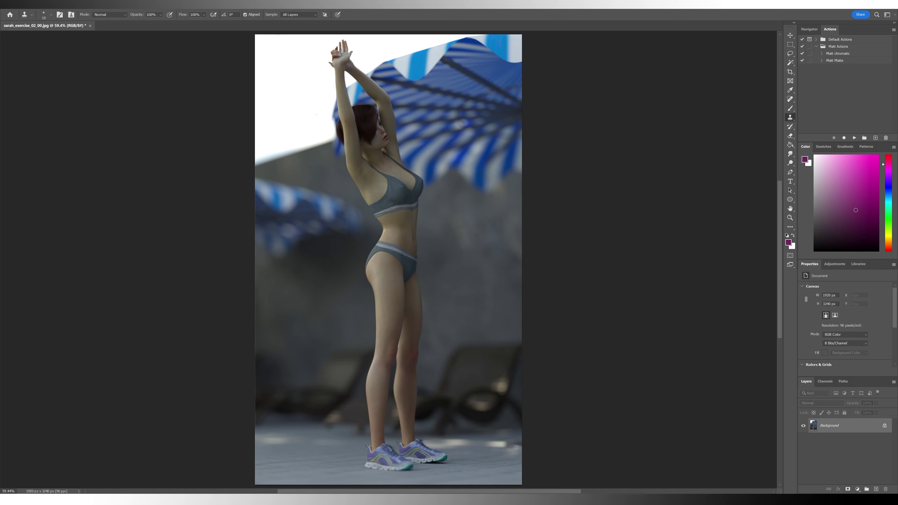
# Retry the saved Matte action on the flattened image, and undo back to the separate Layer 1.
pyautogui.click(38, 4)
pyautogui.moveTo(26, 4)
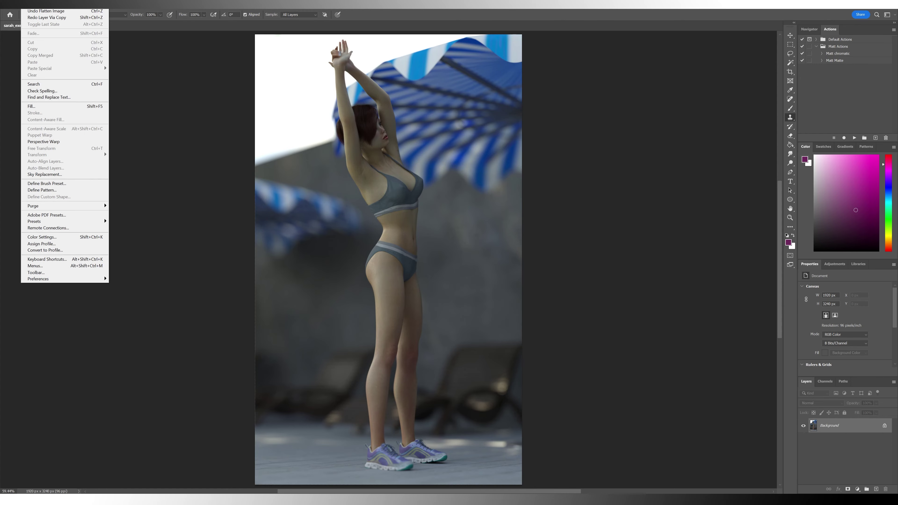
pyautogui.click(331, 7)
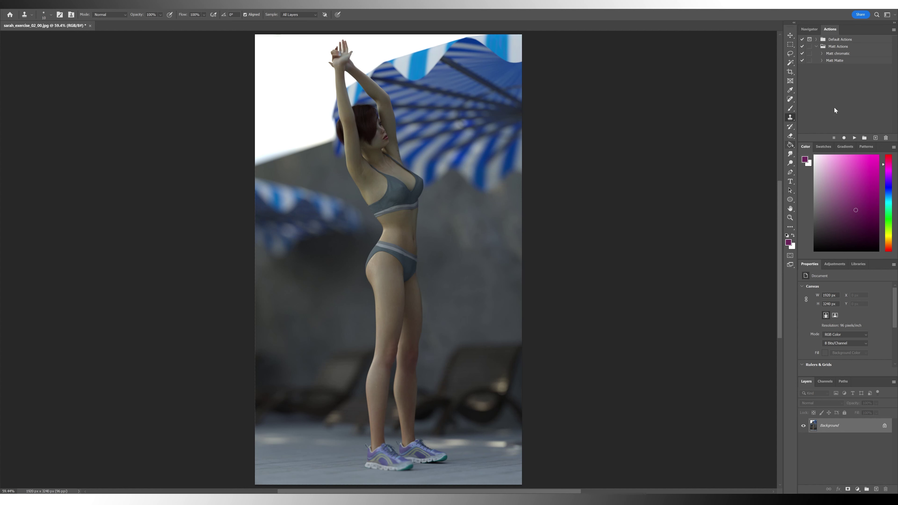
pyautogui.click(850, 62)
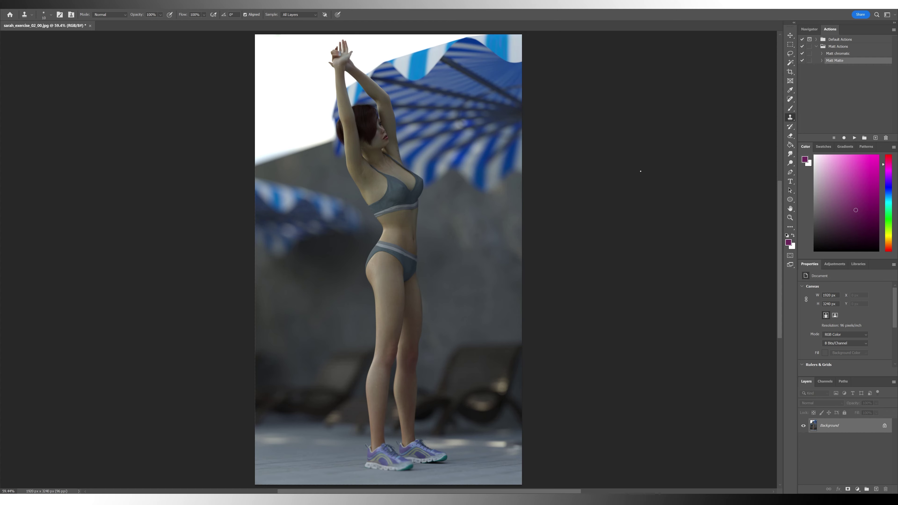
pyautogui.click(854, 138)
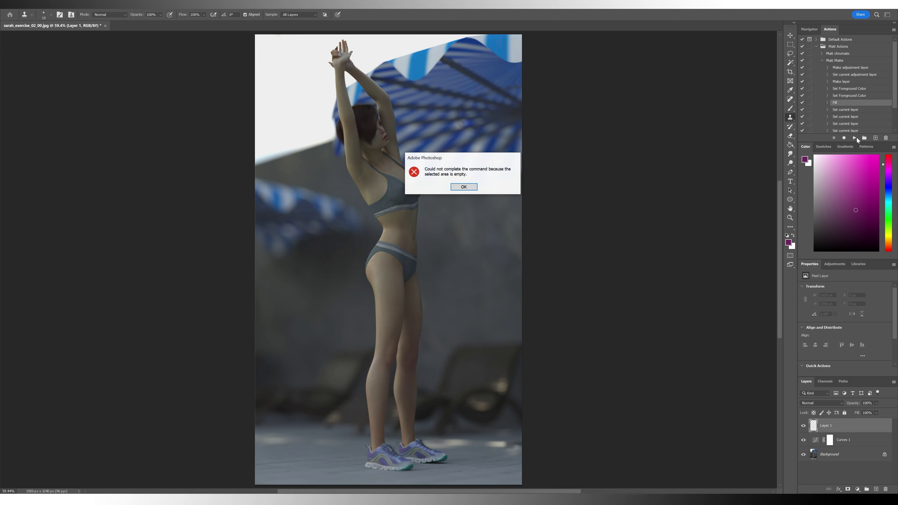
pyautogui.click(466, 189)
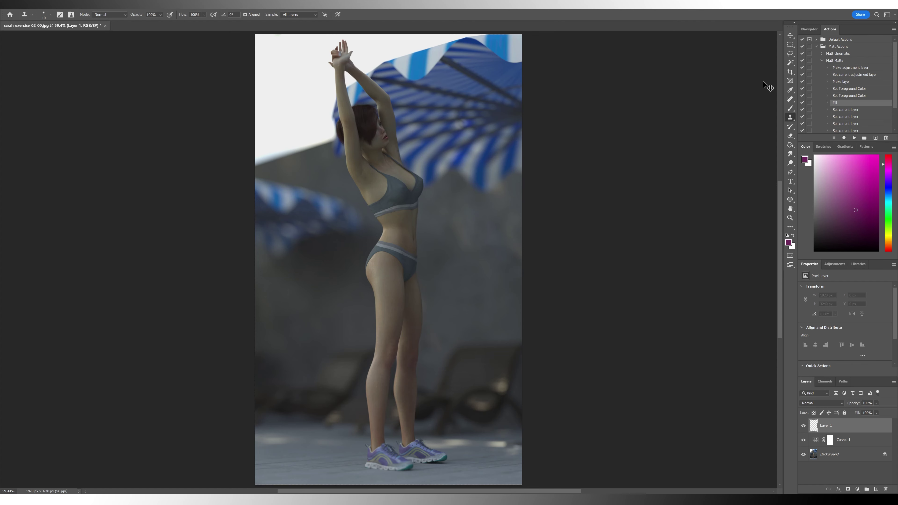
pyautogui.click(822, 61)
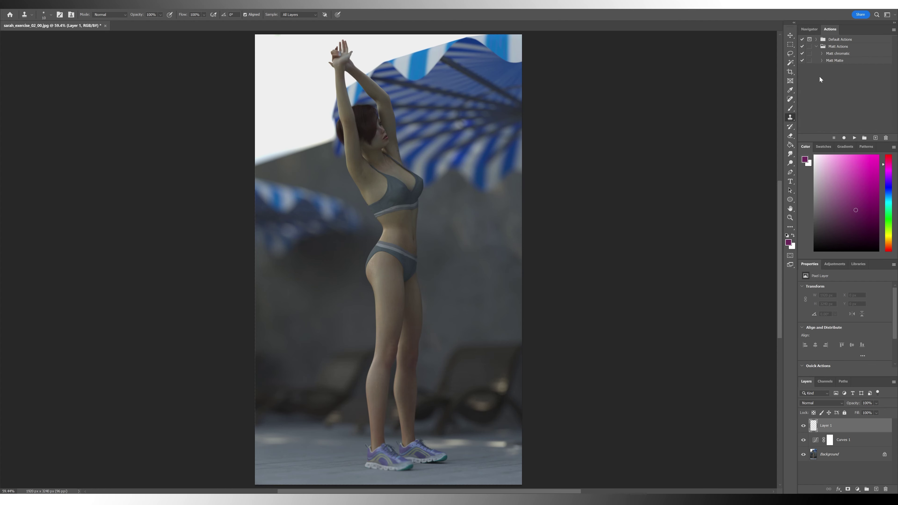
pyautogui.hotkey('ctrl', 'z')
pyautogui.hotkey('ctrl', 'z')
pyautogui.hotkey('ctrl', 'z')
pyautogui.hotkey('ctrl', 'z')
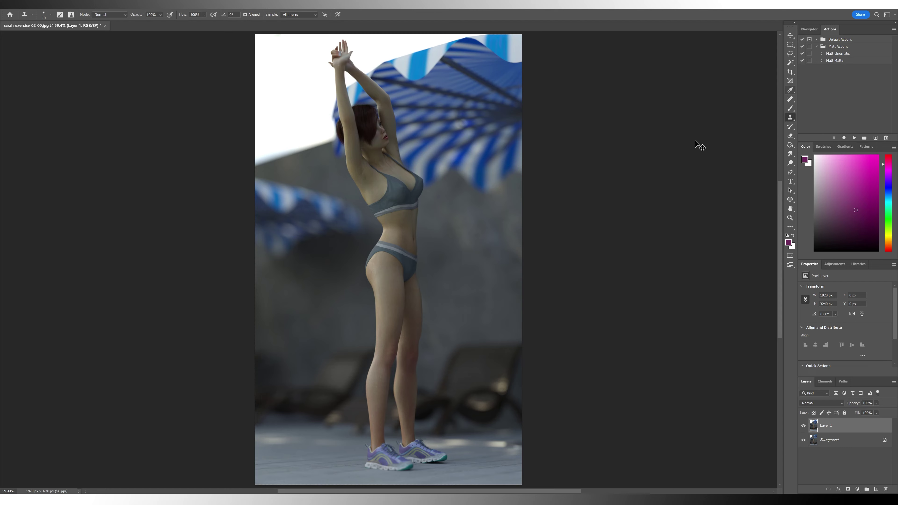
# Flatten Layer 1 into the Background.
pyautogui.click(39, 5)
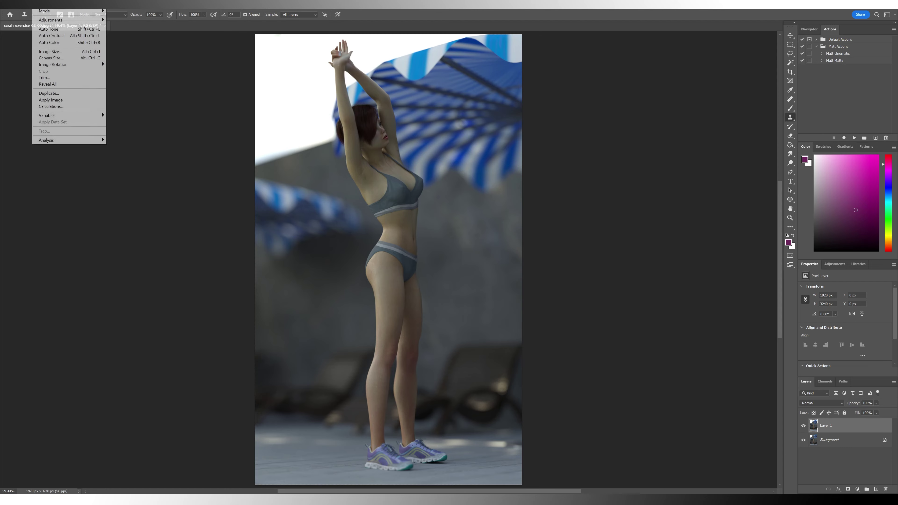
pyautogui.moveTo(55, 4)
pyautogui.click(76, 259)
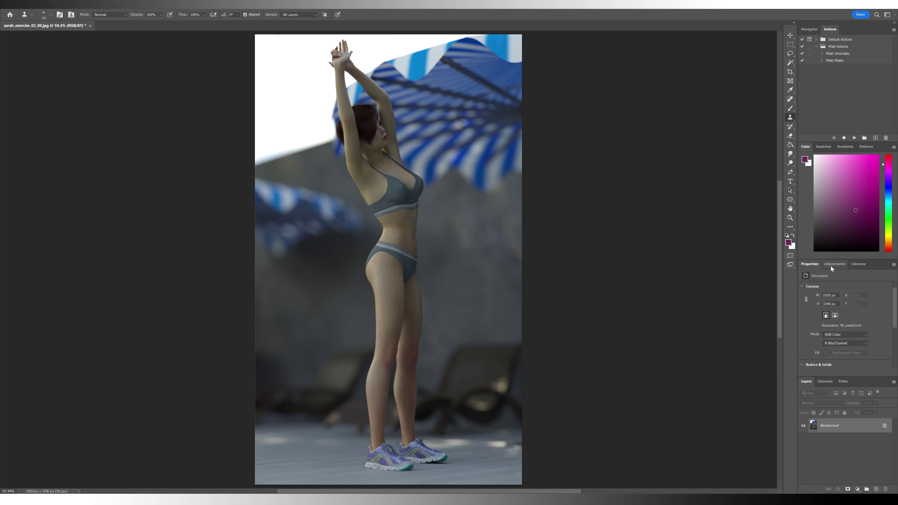
# Add a Curves adjustment layer, lower its white point and raise its black point to an output of 7.
pyautogui.click(858, 489)
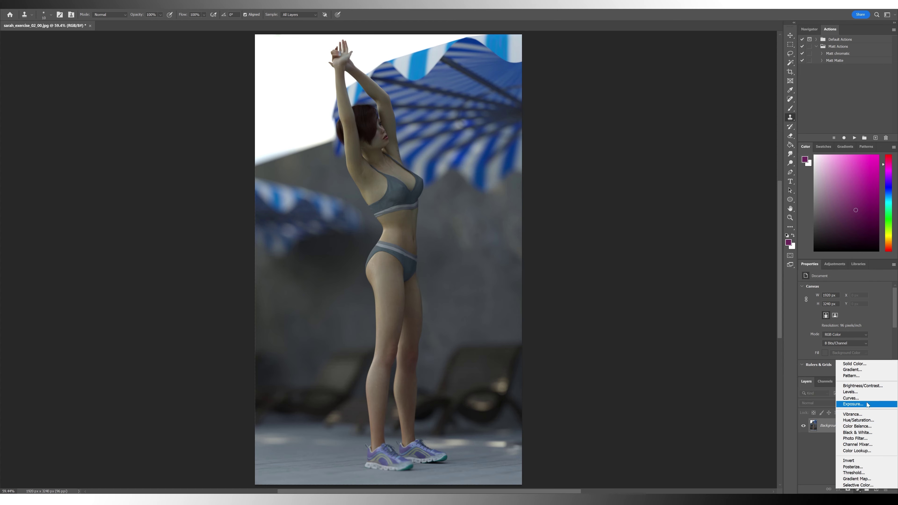
pyautogui.click(863, 403)
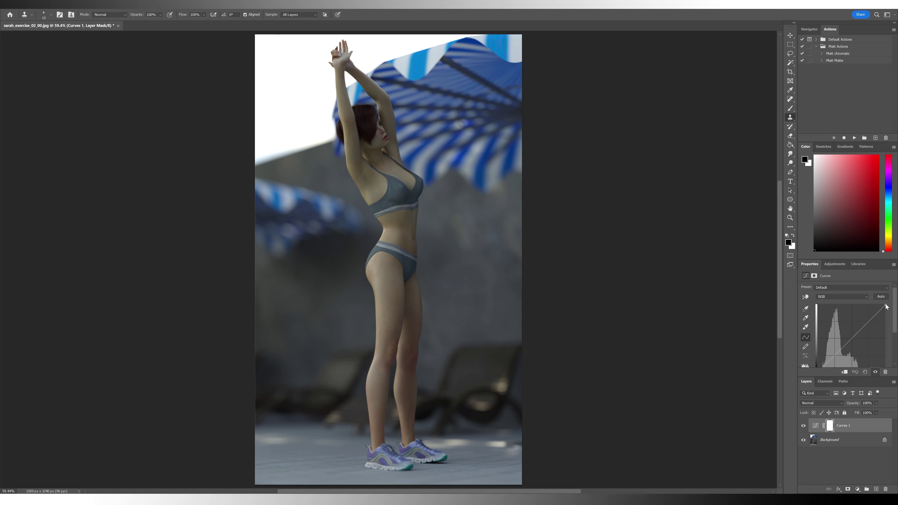
pyautogui.moveTo(885, 305); pyautogui.dragTo(890, 337)
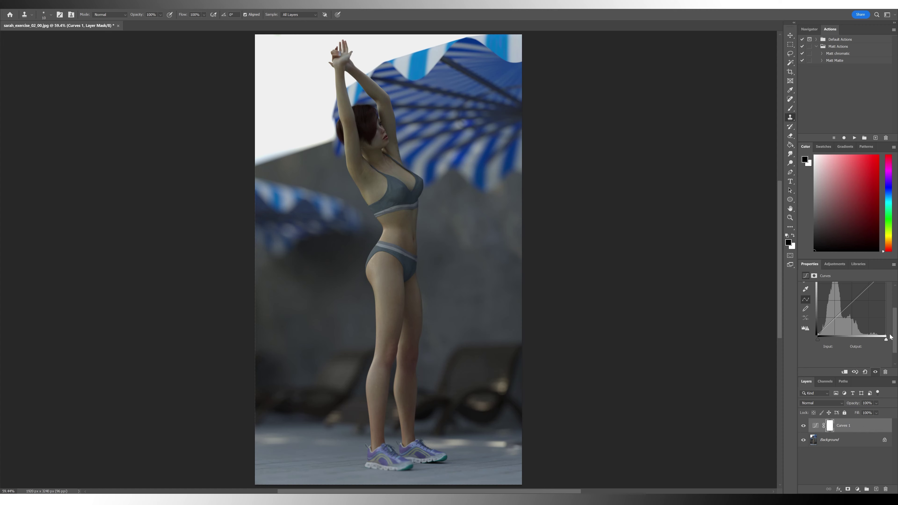
pyautogui.moveTo(818, 334); pyautogui.dragTo(818, 333)
pyautogui.scroll(1, 896, 327)
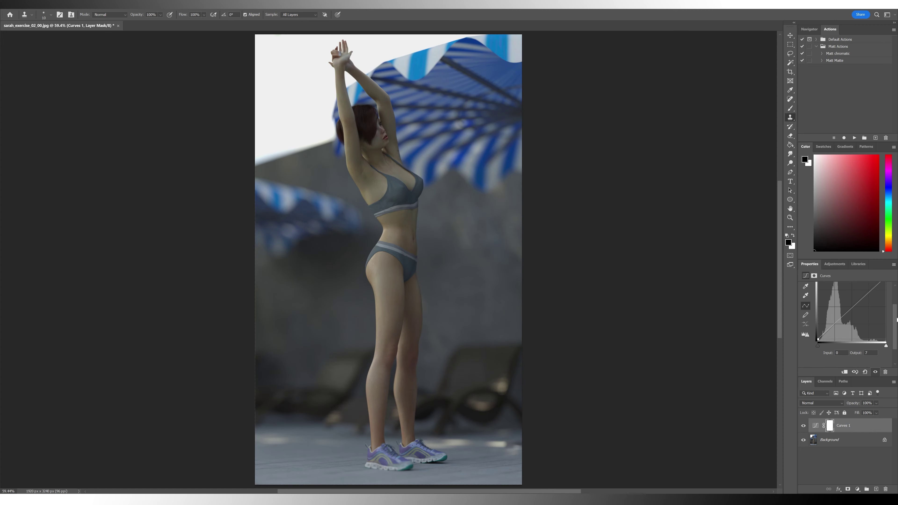
# Shape the RGB curve into a gentle S with a highlight point at 195/199 and a shadow point at 66/57.
pyautogui.moveTo(855, 308); pyautogui.dragTo(870, 288)
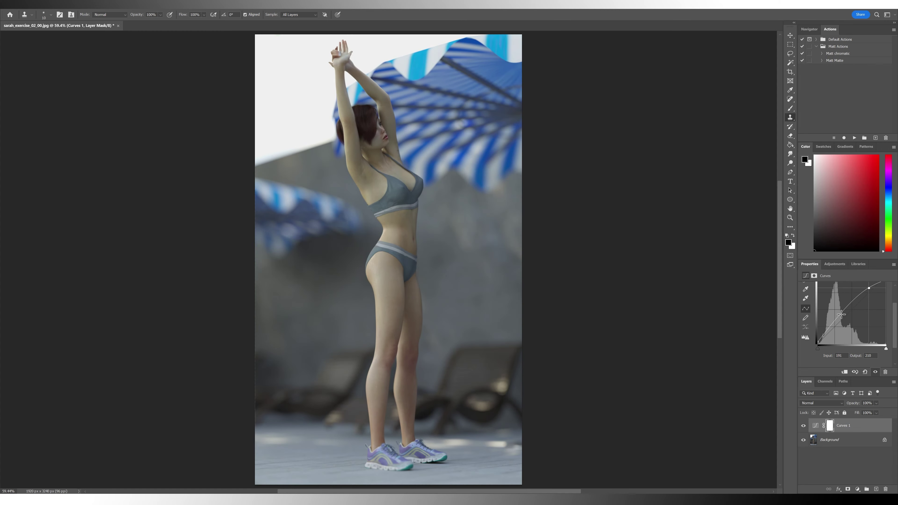
pyautogui.moveTo(839, 322); pyautogui.dragTo(838, 325)
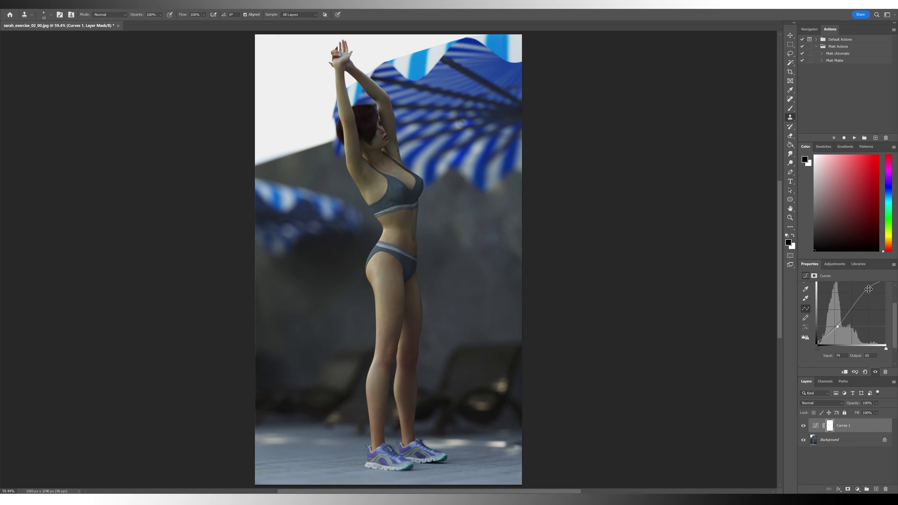
pyautogui.moveTo(870, 288); pyautogui.dragTo(871, 291)
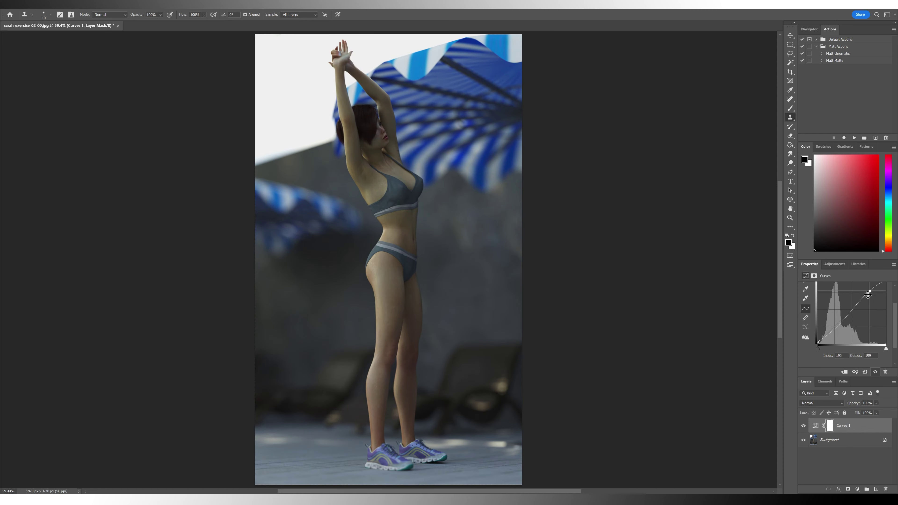
pyautogui.click(837, 327)
# Create a new layer above the Curves adjustment and fill it entirely with dark purple.
pyautogui.click(890, 172)
pyautogui.click(853, 185)
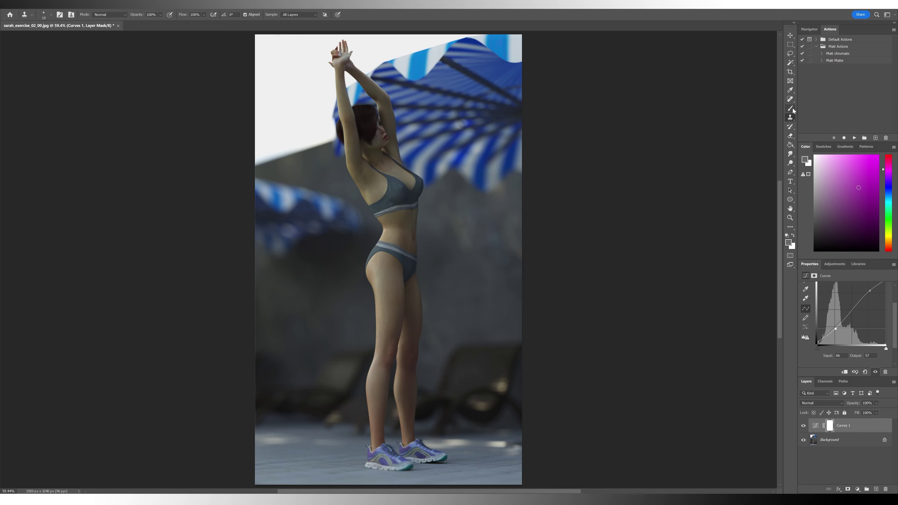
pyautogui.press('b')
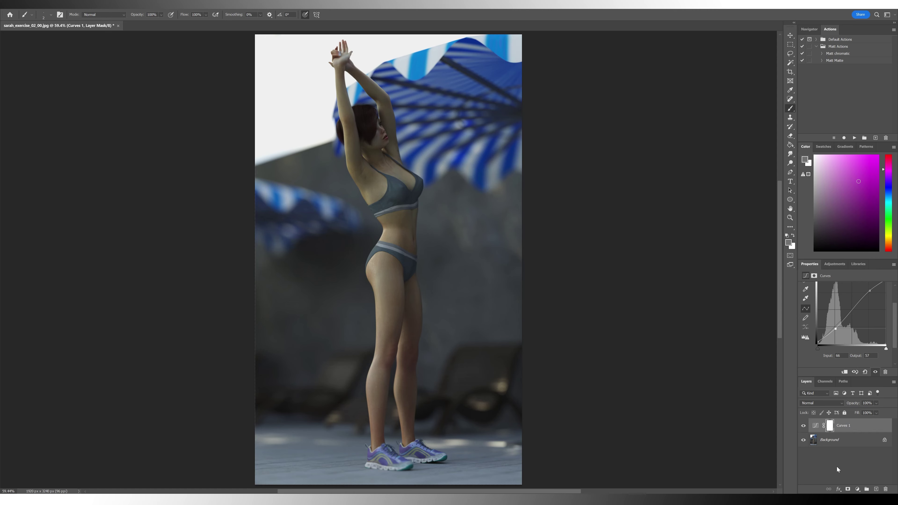
pyautogui.click(877, 488)
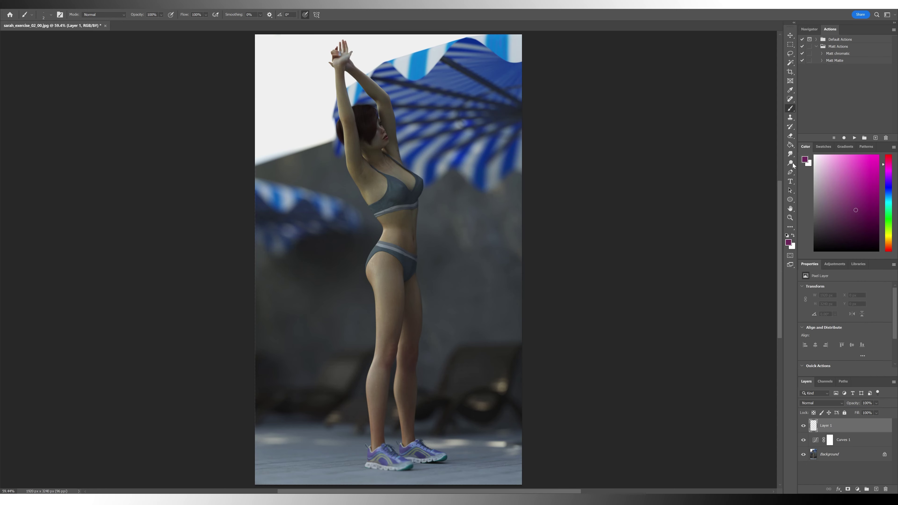
pyautogui.click(790, 144)
pyautogui.click(497, 188)
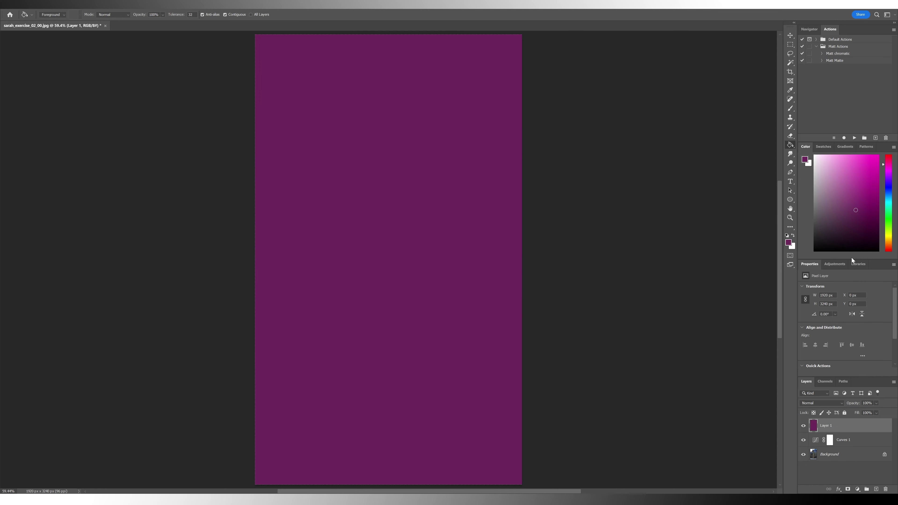
# Reduce the purple layer's opacity to 9% and set its blend mode to Soft Light.
pyautogui.click(876, 403)
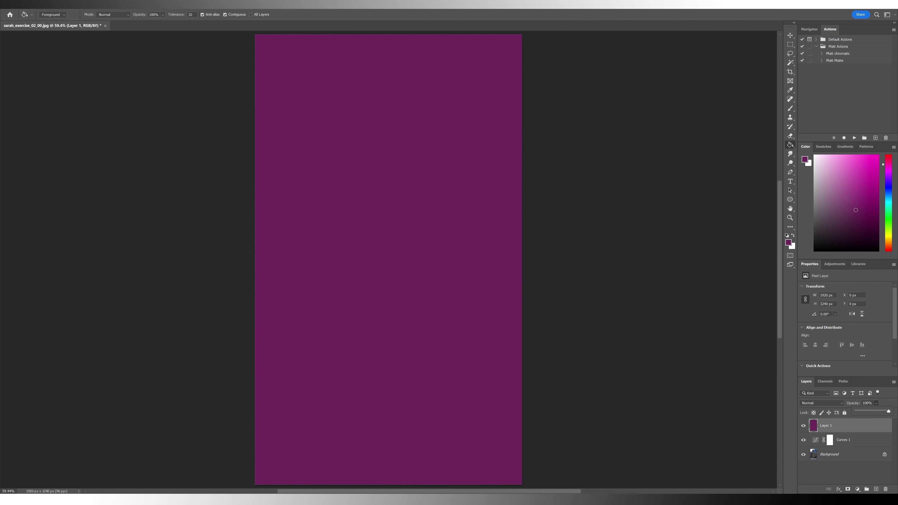
pyautogui.click(860, 410)
pyautogui.moveTo(860, 410); pyautogui.dragTo(860, 412)
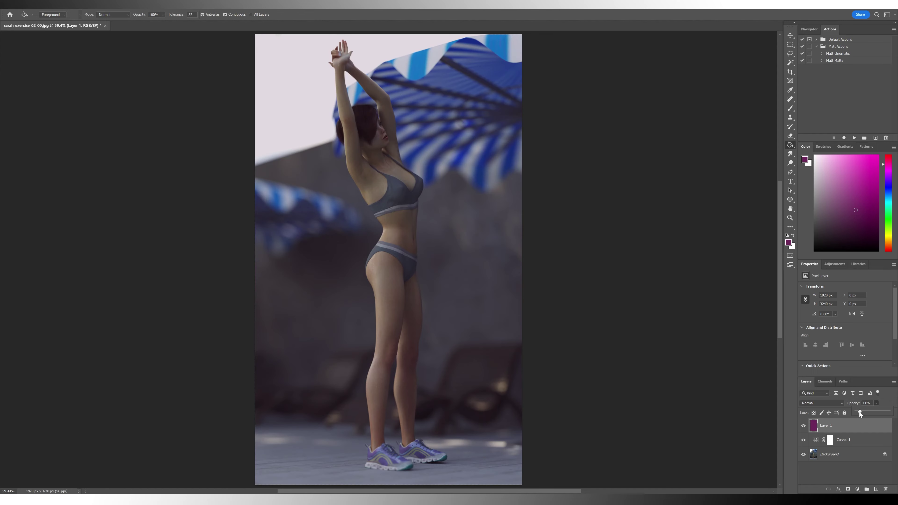
pyautogui.click(838, 403)
pyautogui.click(825, 407)
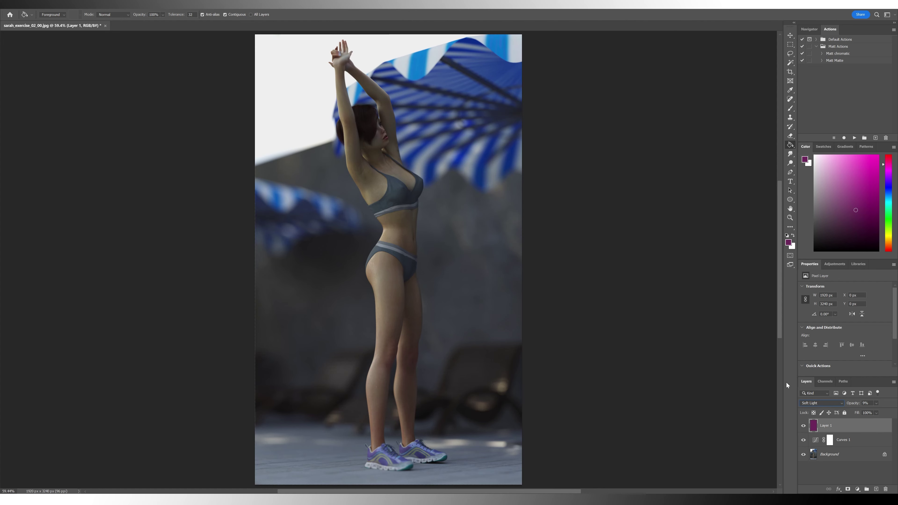
# Add a Hue/Saturation adjustment above the Curves layer and slightly lower the saturation of individual colour ranges.
pyautogui.click(862, 443)
pyautogui.click(858, 489)
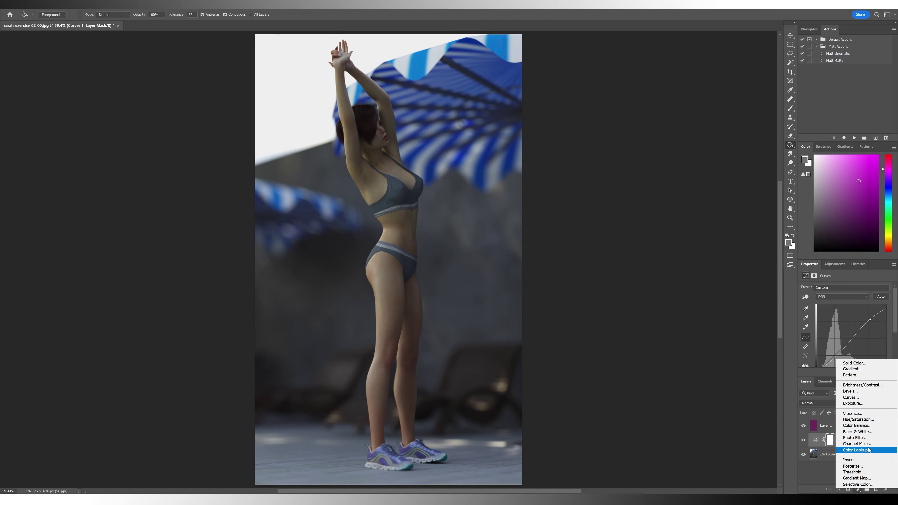
pyautogui.click(863, 419)
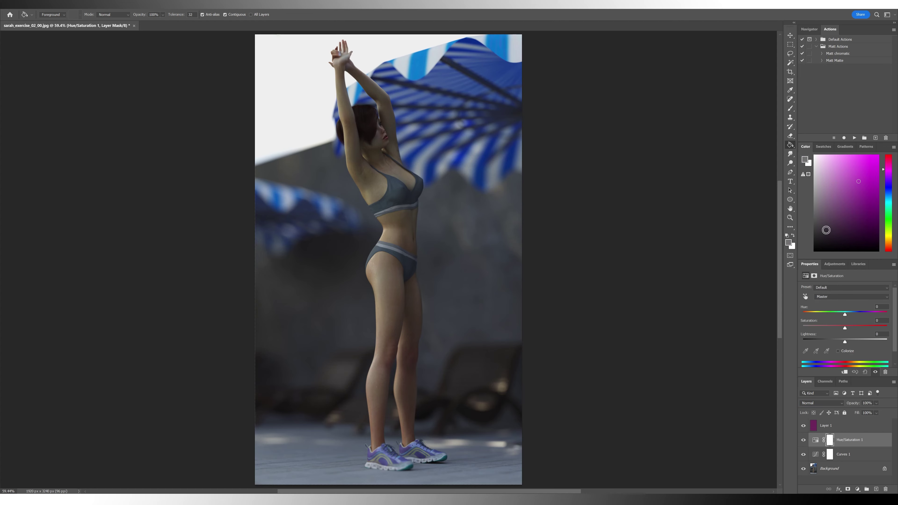
pyautogui.click(841, 296)
pyautogui.click(844, 312)
pyautogui.click(848, 297)
pyautogui.click(841, 313)
pyautogui.moveTo(845, 328); pyautogui.dragTo(841, 327)
pyautogui.click(846, 296)
pyautogui.click(840, 320)
pyautogui.click(840, 327)
# Flatten the purple layer and both adjustment layers into the Background.
pyautogui.click(836, 426)
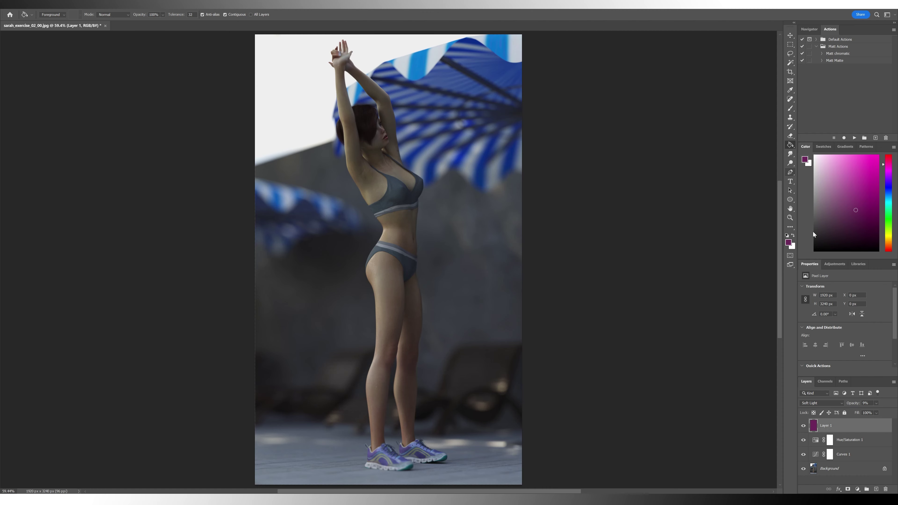
pyautogui.click(40, 5)
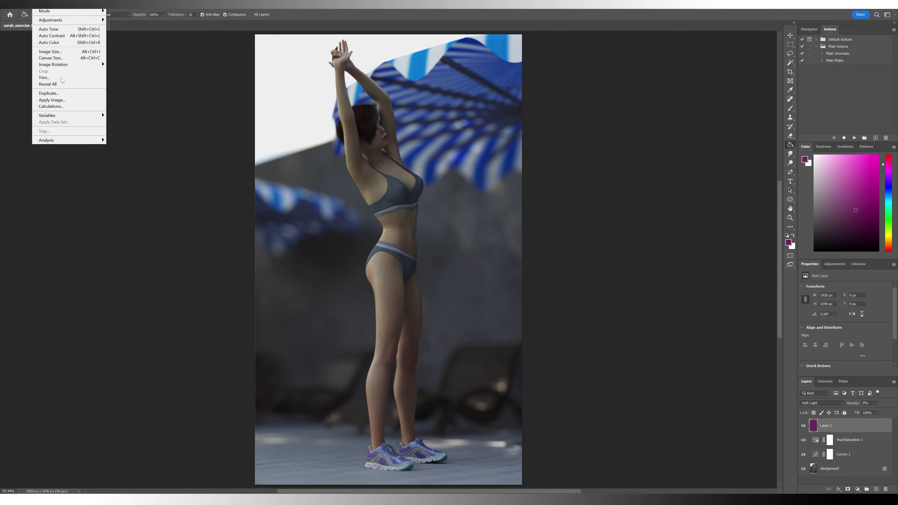
pyautogui.moveTo(52, 7)
pyautogui.click(68, 258)
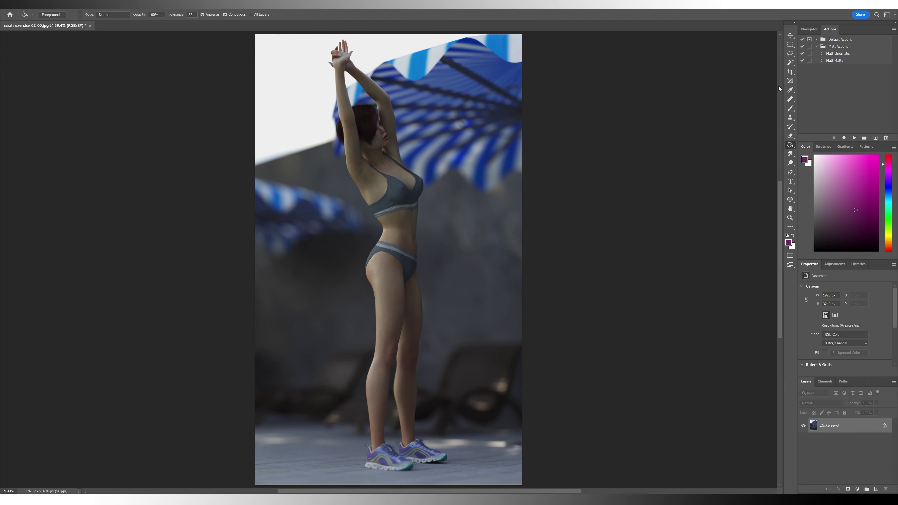
# Create a new empty layer above the Background and set the foreground colour to white.
pyautogui.click(791, 118)
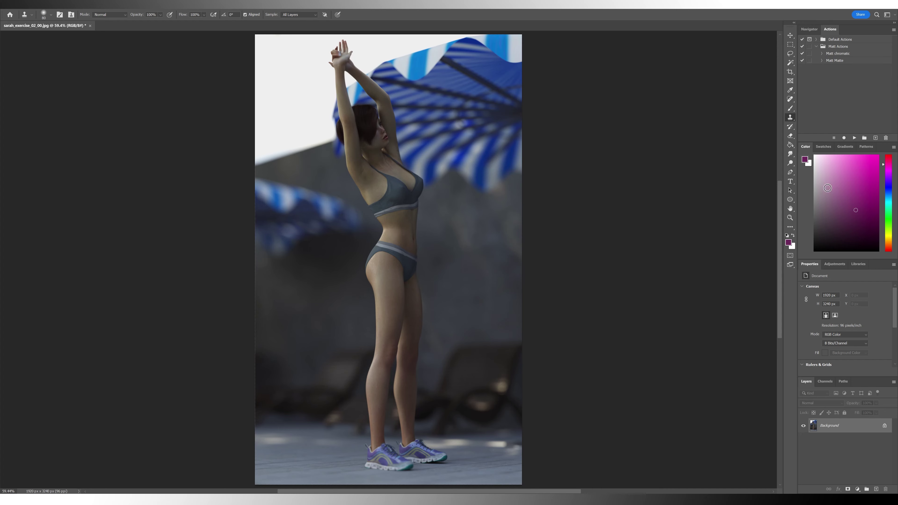
pyautogui.moveTo(856, 210); pyautogui.dragTo(736, 125)
pyautogui.moveTo(837, 230); pyautogui.dragTo(771, 309)
pyautogui.click(876, 489)
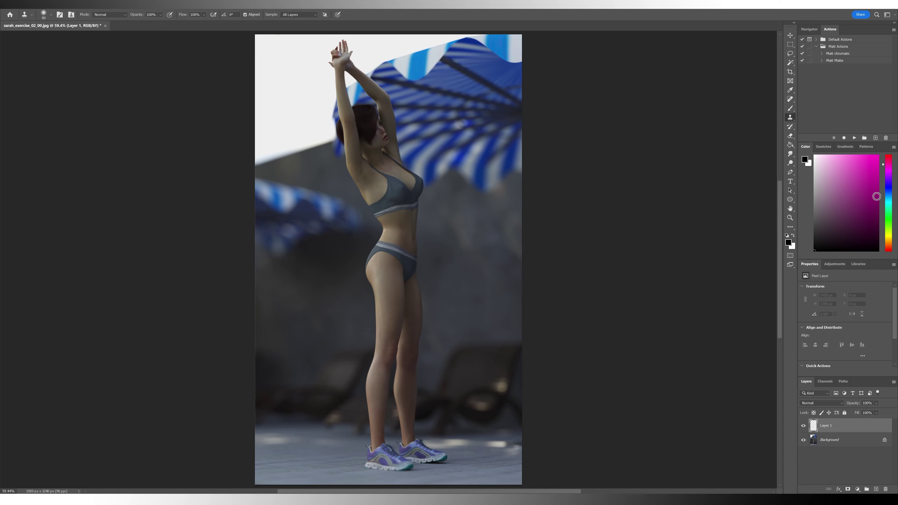
pyautogui.moveTo(849, 171); pyautogui.dragTo(710, 98)
# Set up a large soft round brush with 18% opacity and 46% flow.
pyautogui.click(792, 107)
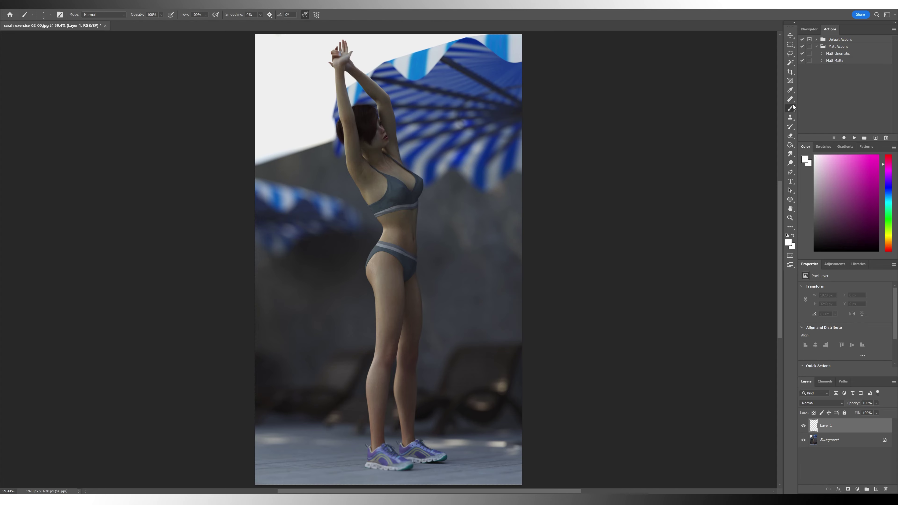
pyautogui.click(44, 16)
pyautogui.doubleClick(57, 108)
pyautogui.press(']')
pyautogui.press(']')
pyautogui.press(']')
pyautogui.press(']')
pyautogui.press(']')
pyautogui.press(']')
pyautogui.press(']')
pyautogui.press(']')
pyautogui.press(']')
pyautogui.press(']')
pyautogui.press(']')
pyautogui.press(']')
pyautogui.press(']')
pyautogui.press(']')
pyautogui.press(']')
pyautogui.press(']')
pyautogui.press(']')
pyautogui.press(']')
pyautogui.press(']')
pyautogui.press(']')
pyautogui.click(205, 12)
pyautogui.click(201, 22)
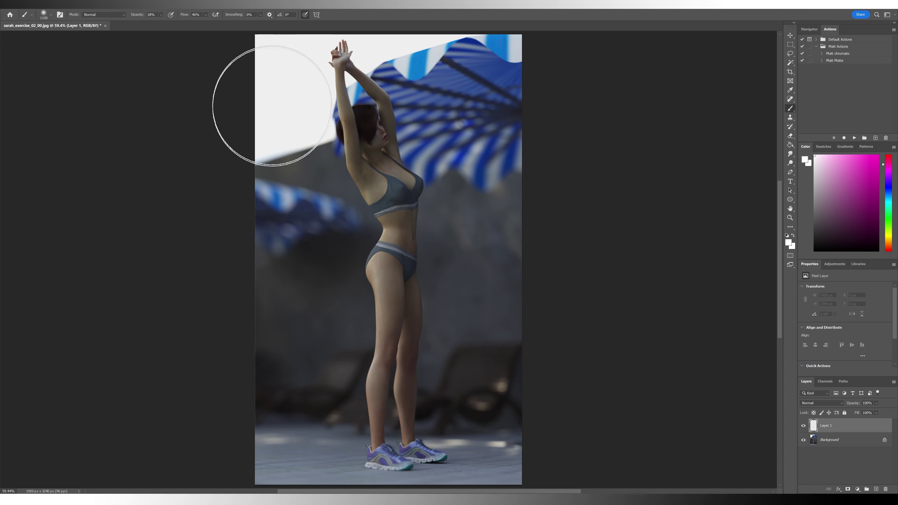
# Paint soft white light rays on Layer 1 from the sky down across the wall and deck, reducing the brush size for the finer strokes.
pyautogui.moveTo(282, 69)
pyautogui.mouseDown()
pyautogui.moveTo(256, 156)
pyautogui.moveTo(388, 75)
pyautogui.moveTo(530, 21)
pyautogui.moveTo(503, 74)
pyautogui.moveTo(261, 215)
pyautogui.moveTo(149, 75)
pyautogui.moveTo(340, 166)
pyautogui.moveTo(367, 287)
pyautogui.moveTo(306, 267)
pyautogui.mouseUp()
pyautogui.press('[')
pyautogui.press('[')
pyautogui.press('[')
pyautogui.press('[')
pyautogui.press('[')
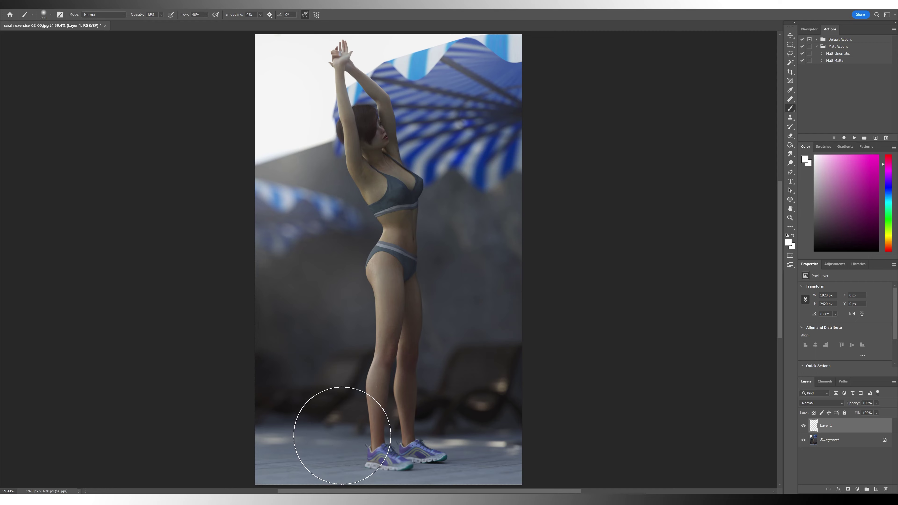
pyautogui.moveTo(351, 435); pyautogui.dragTo(136, 305)
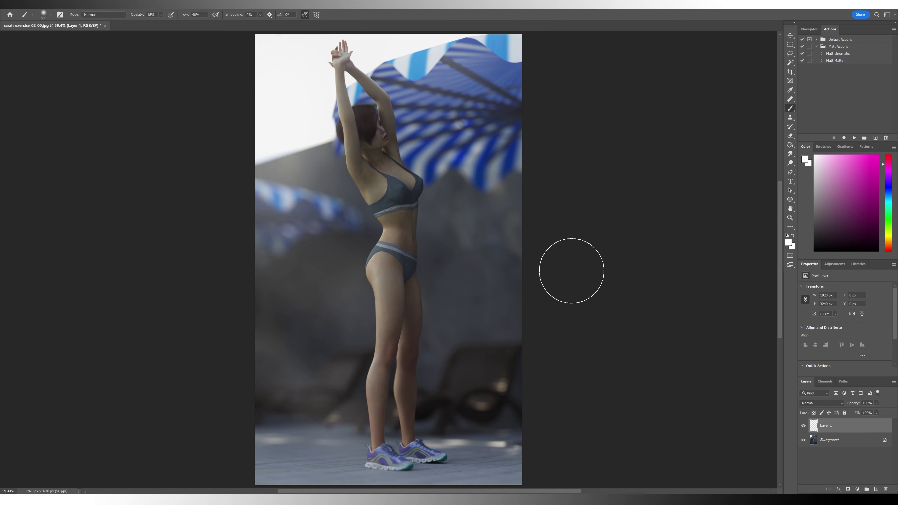
# Duplicate the Background layer.
pyautogui.click(857, 439)
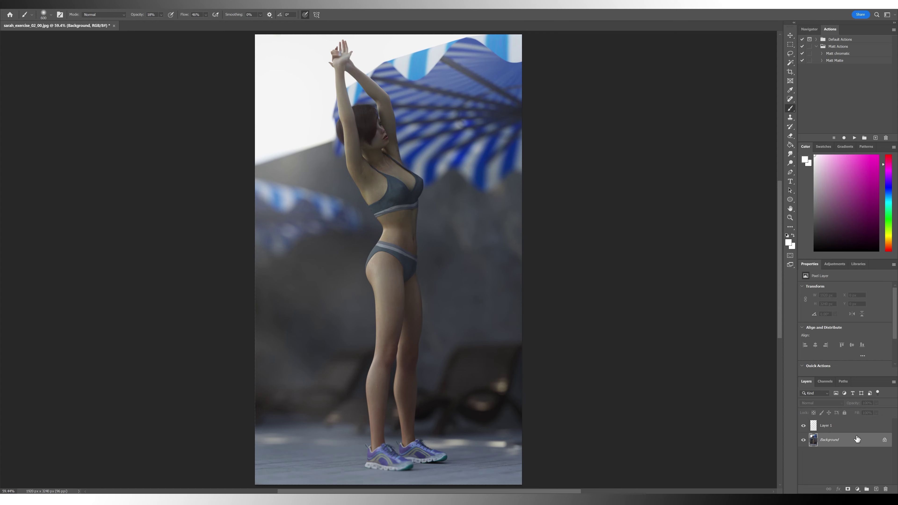
pyautogui.hotkey('ctrl', 'j')
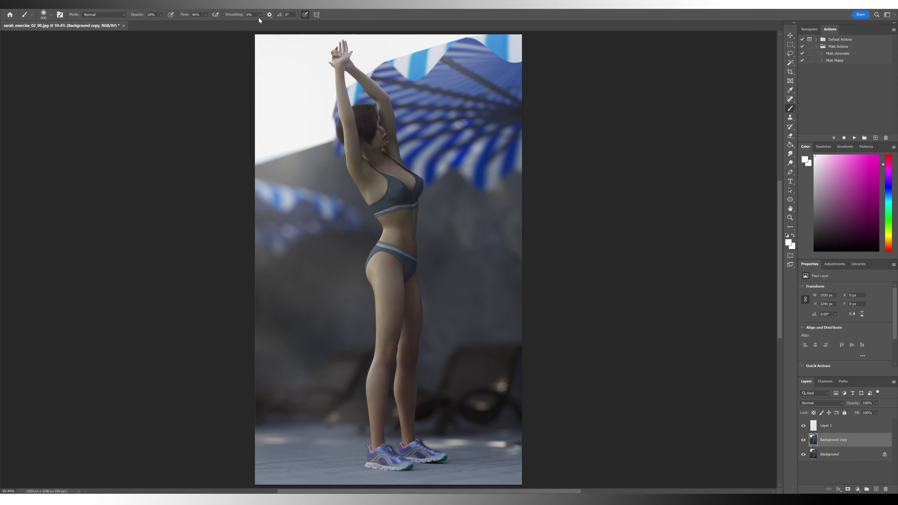
pyautogui.click(97, 4)
pyautogui.moveTo(55, 5)
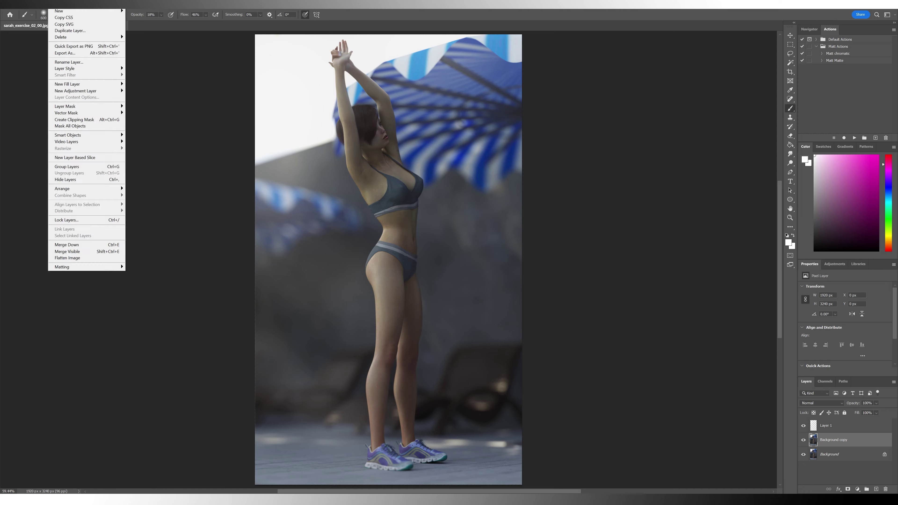
pyautogui.moveTo(64, 20)
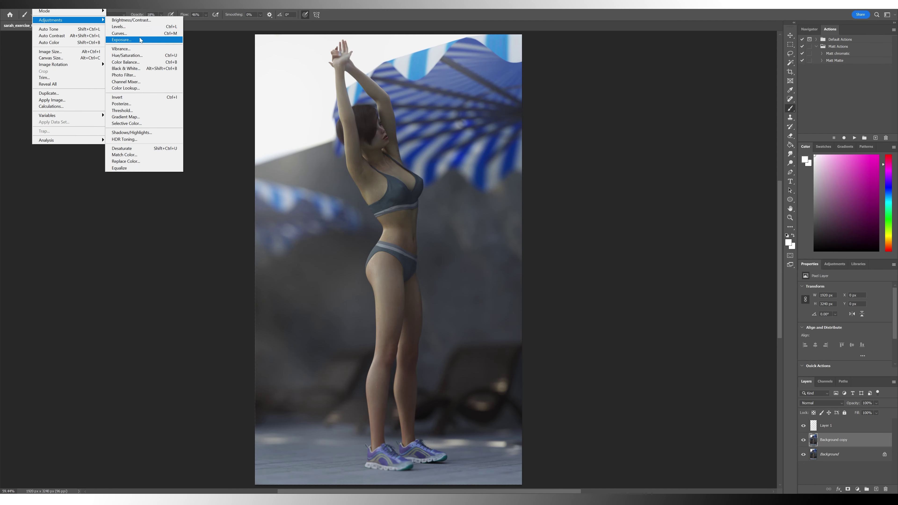
pyautogui.click(137, 106)
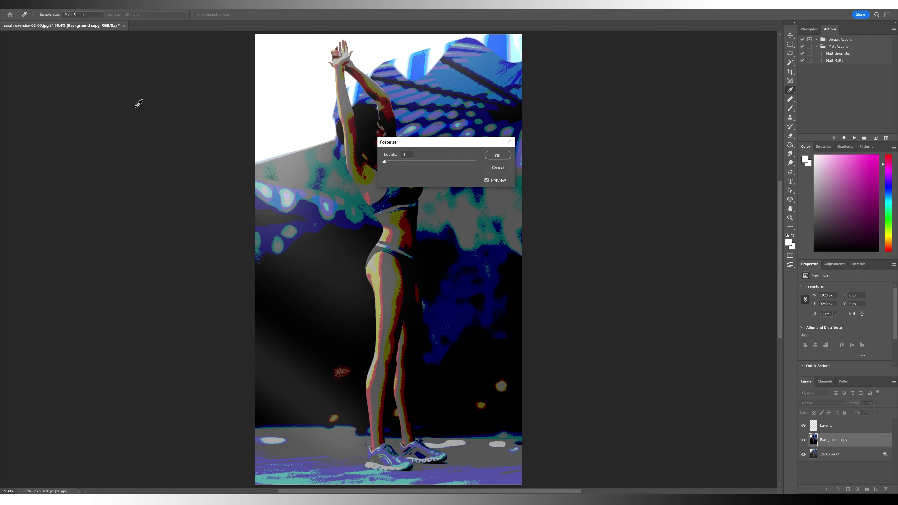
pyautogui.click(485, 167)
pyautogui.press('b')
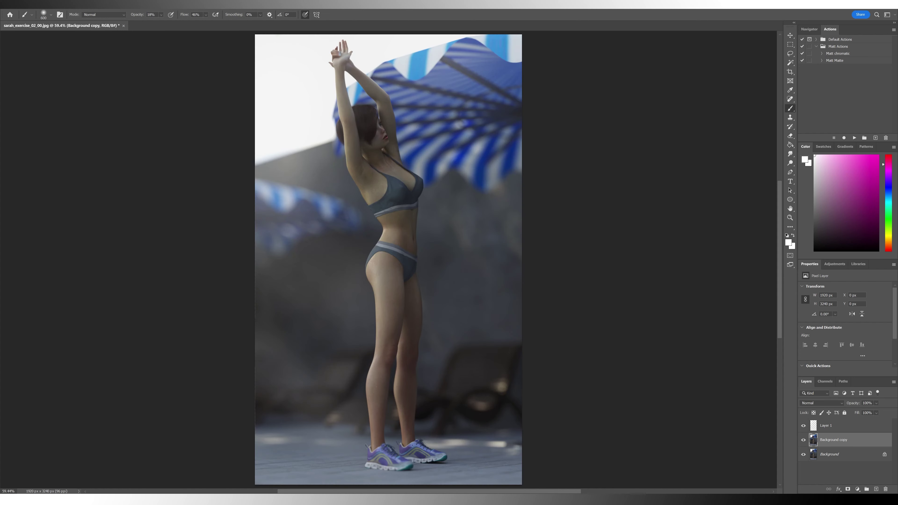
# Apply a Threshold adjustment with a level of 138 to the Background copy.
pyautogui.click(38, 5)
pyautogui.moveTo(51, 22)
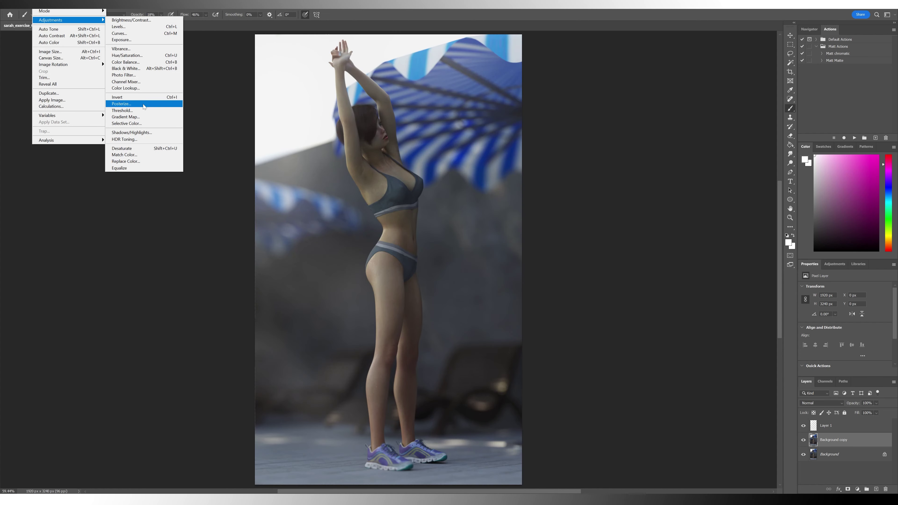
pyautogui.click(136, 111)
pyautogui.moveTo(455, 139); pyautogui.dragTo(639, 125)
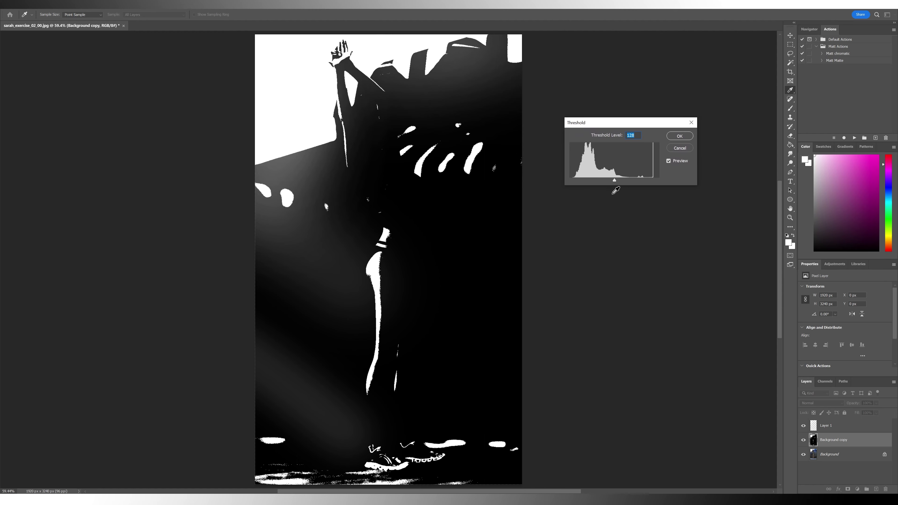
pyautogui.moveTo(614, 180); pyautogui.dragTo(618, 180)
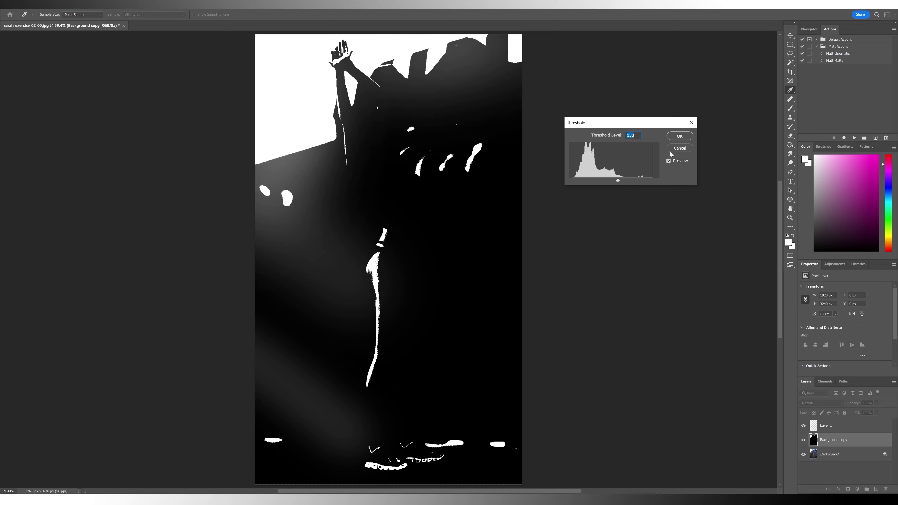
pyautogui.click(680, 137)
pyautogui.press('b')
# Apply a Gaussian Blur with a 31.8-pixel radius to the Background copy and blend it in Screen mode at 50% opacity.
pyautogui.click(96, 5)
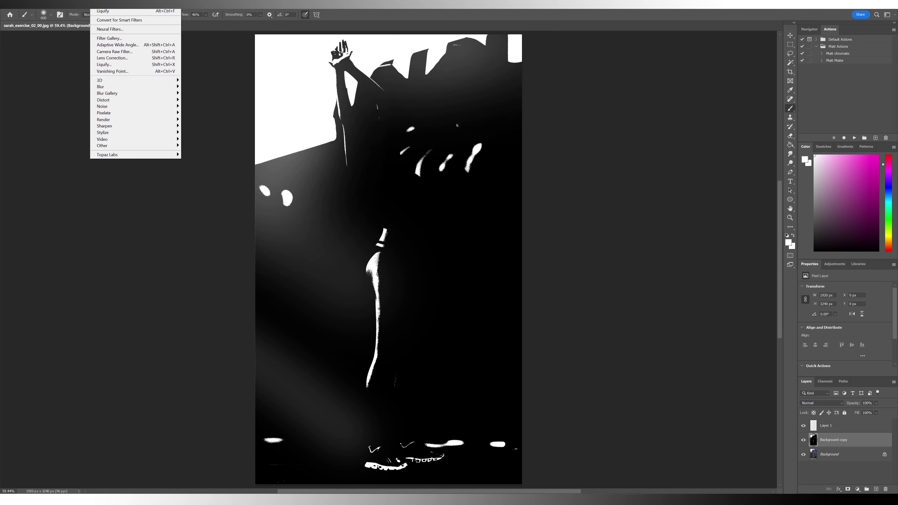
pyautogui.moveTo(112, 87)
pyautogui.click(209, 112)
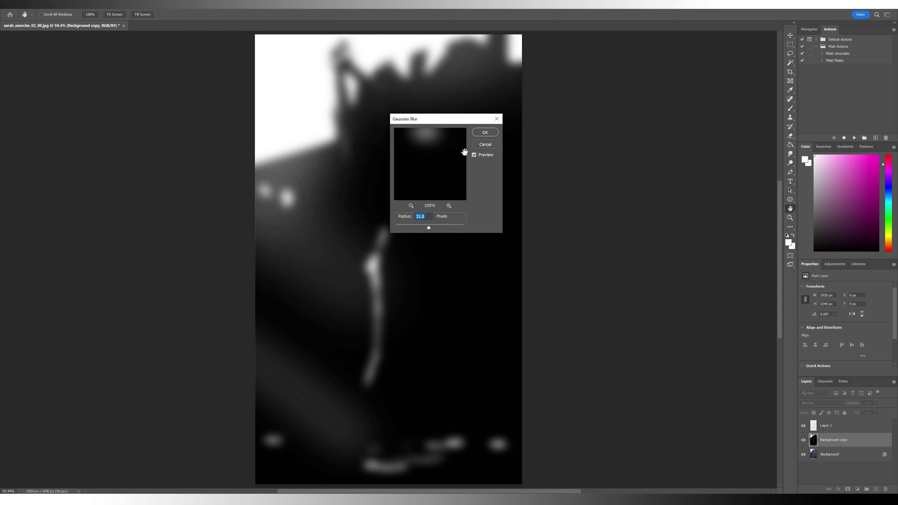
pyautogui.click(485, 132)
pyautogui.click(834, 402)
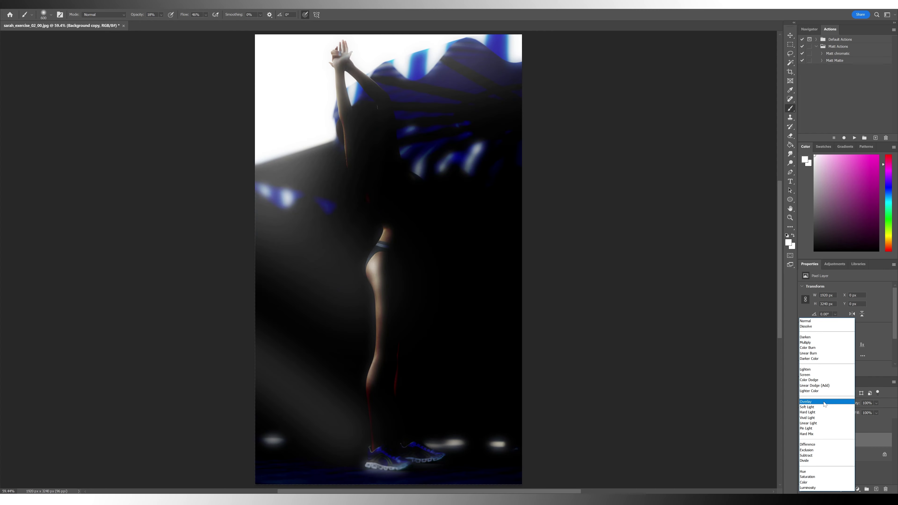
pyautogui.click(826, 375)
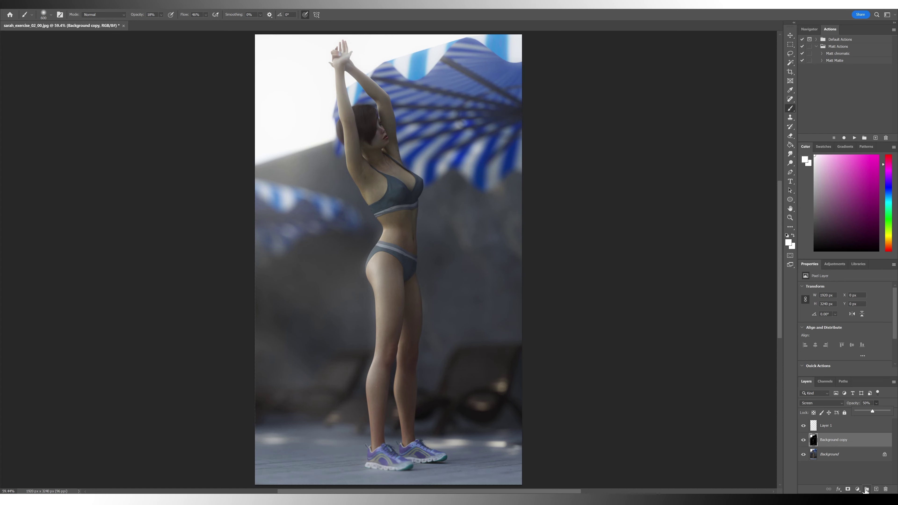
# Add a layer mask to the Background copy and paint black on it over the bright sky beside the raised arms to reduce the glow.
pyautogui.click(848, 488)
pyautogui.press('d')
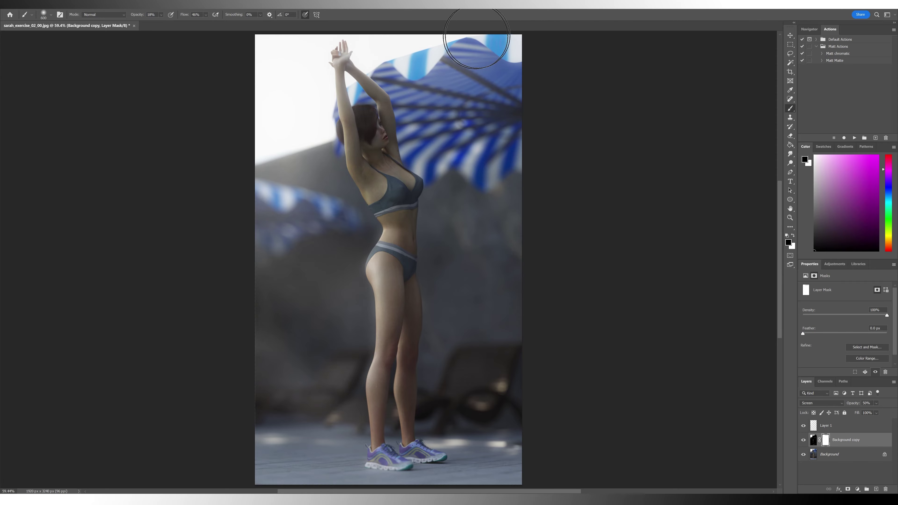
pyautogui.moveTo(301, 27); pyautogui.dragTo(311, 125)
pyautogui.click(261, 134)
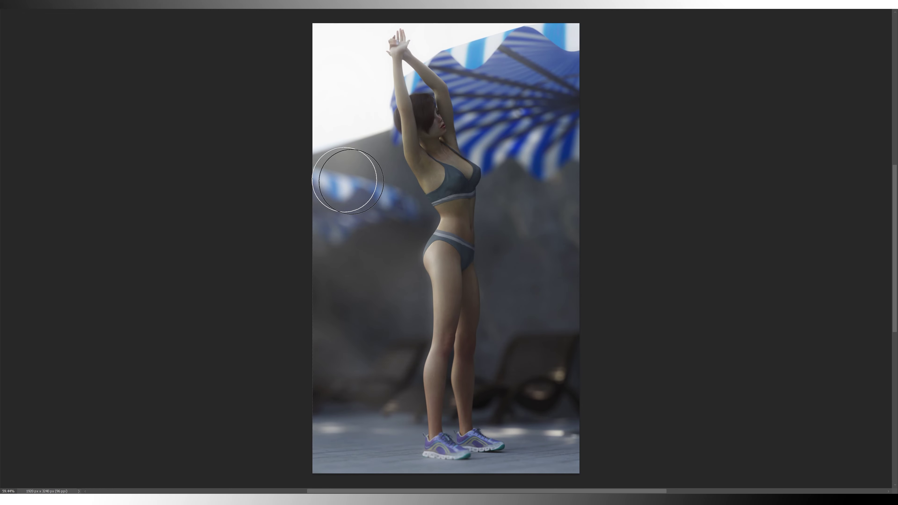
pyautogui.press('f')
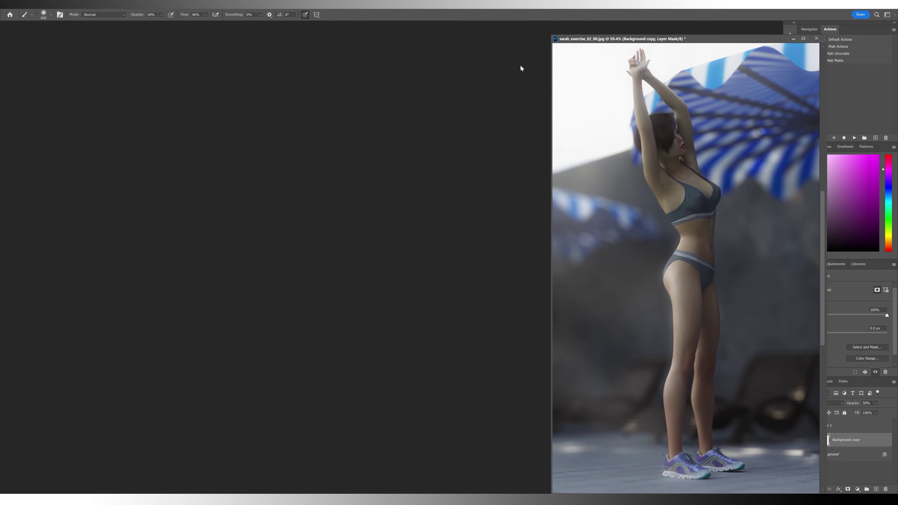
pyautogui.moveTo(606, 34); pyautogui.dragTo(538, 23)
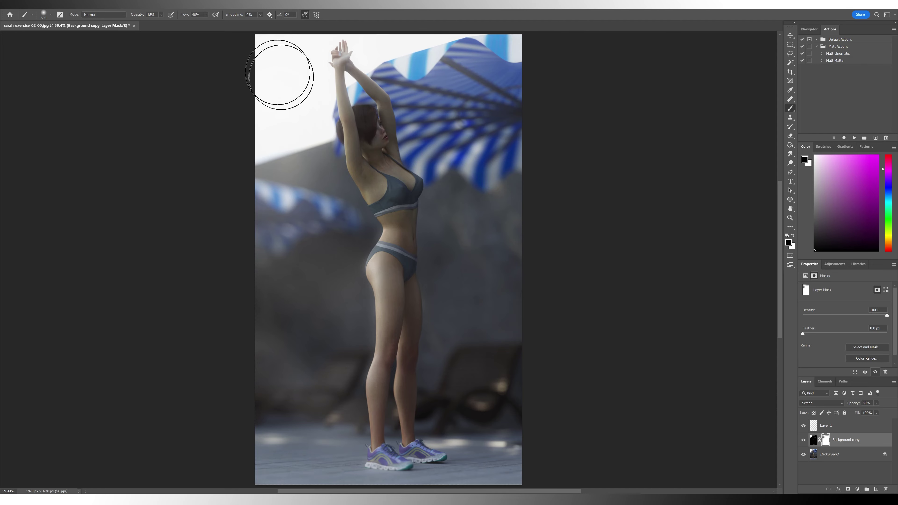
# Create a new layer above Layer 1 and fill it with a pale orange foreground colour using the Paint Bucket.
pyautogui.click(859, 426)
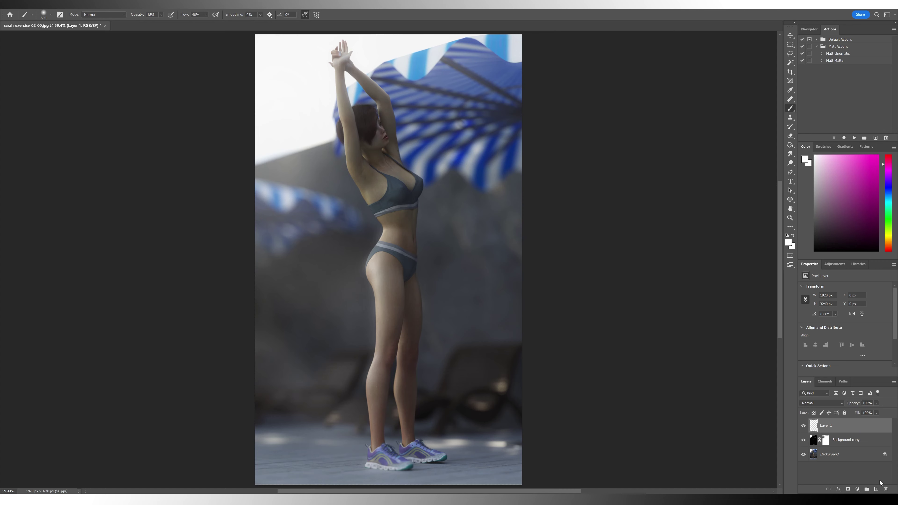
pyautogui.click(876, 489)
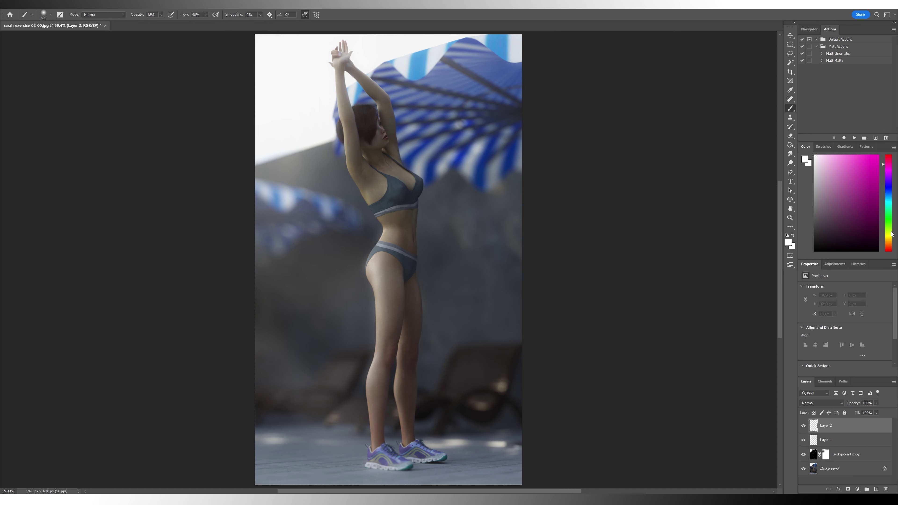
pyautogui.moveTo(891, 234); pyautogui.dragTo(890, 238)
pyautogui.moveTo(866, 198); pyautogui.dragTo(869, 164)
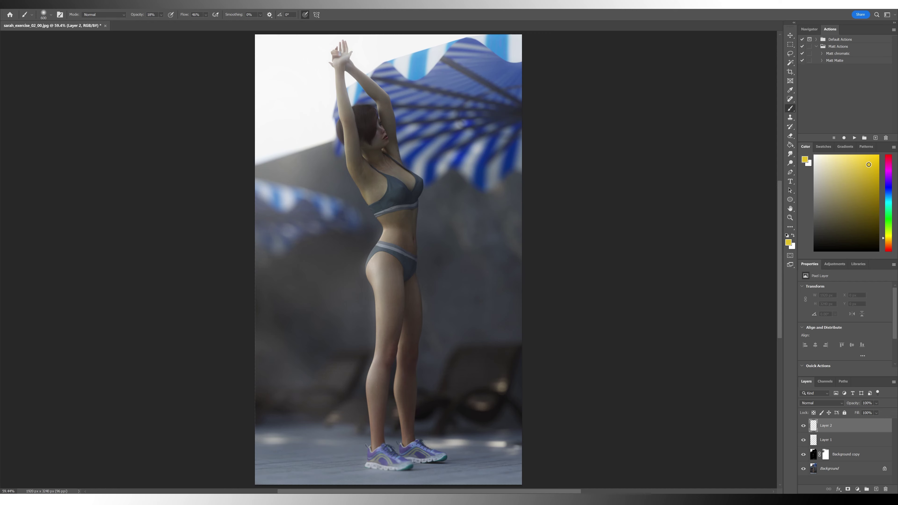
pyautogui.click(890, 241)
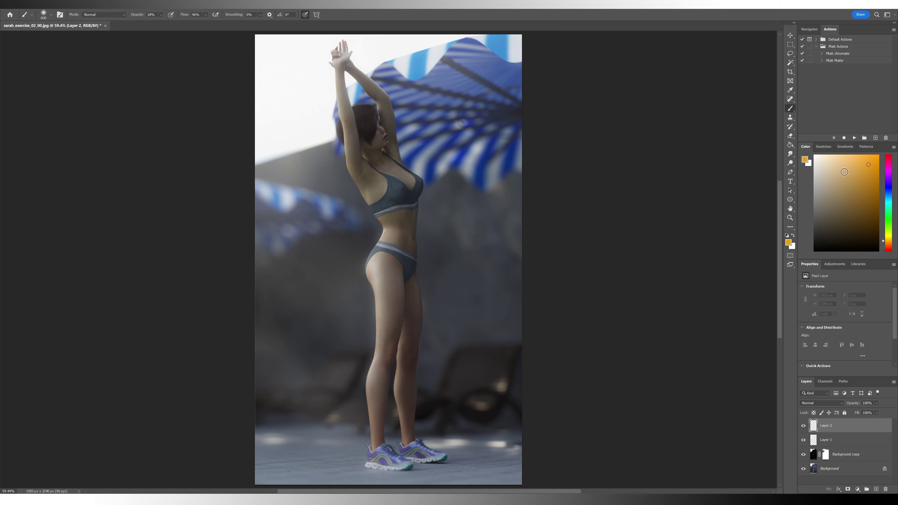
pyautogui.click(888, 242)
pyautogui.moveTo(830, 166); pyautogui.dragTo(843, 162)
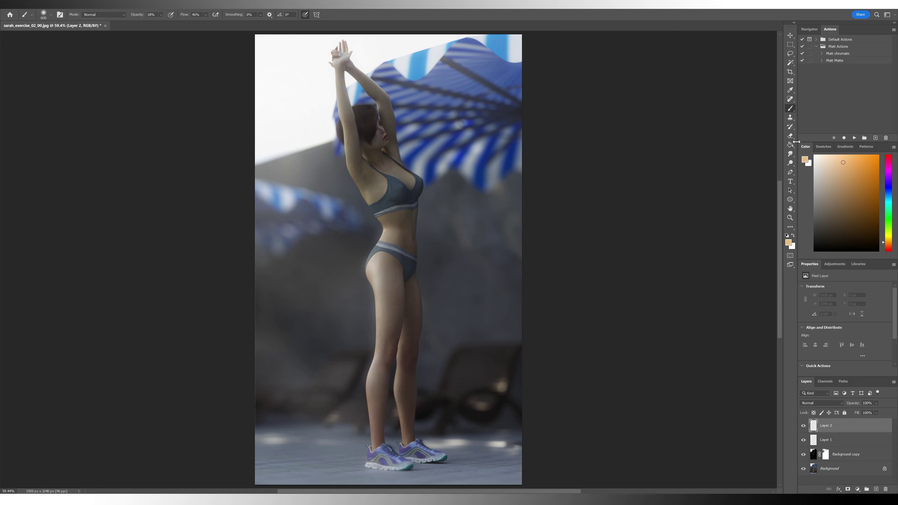
pyautogui.click(791, 144)
pyautogui.click(489, 104)
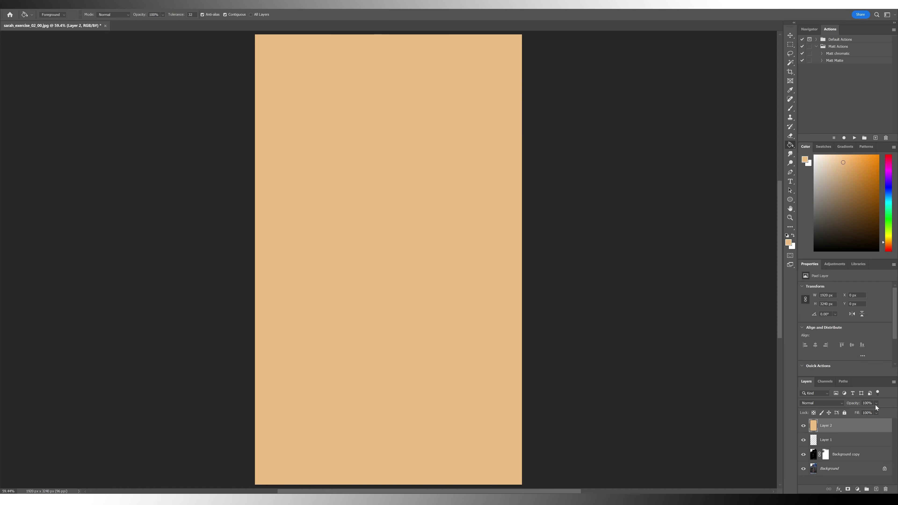
# Set the orange fill layer to Soft Light blending with 11% opacity.
pyautogui.click(836, 403)
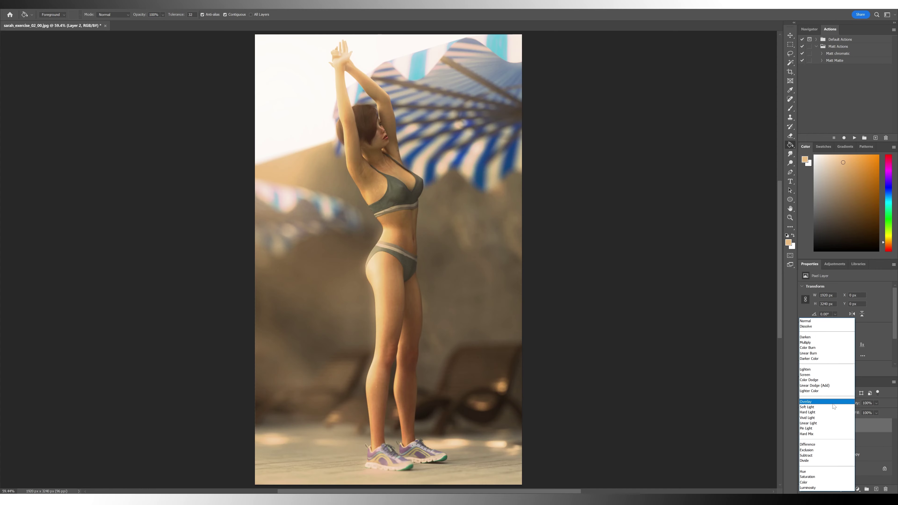
pyautogui.click(831, 407)
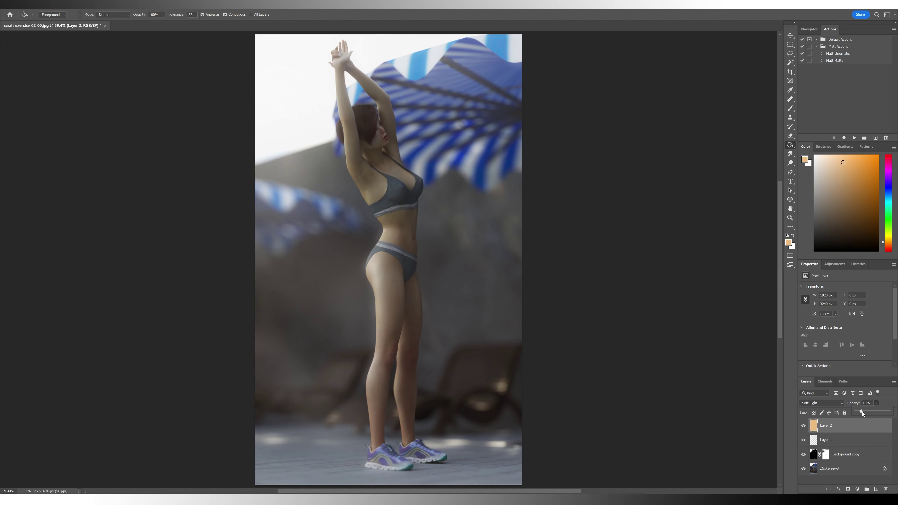
pyautogui.moveTo(861, 411); pyautogui.dragTo(860, 412)
pyautogui.press('Return')
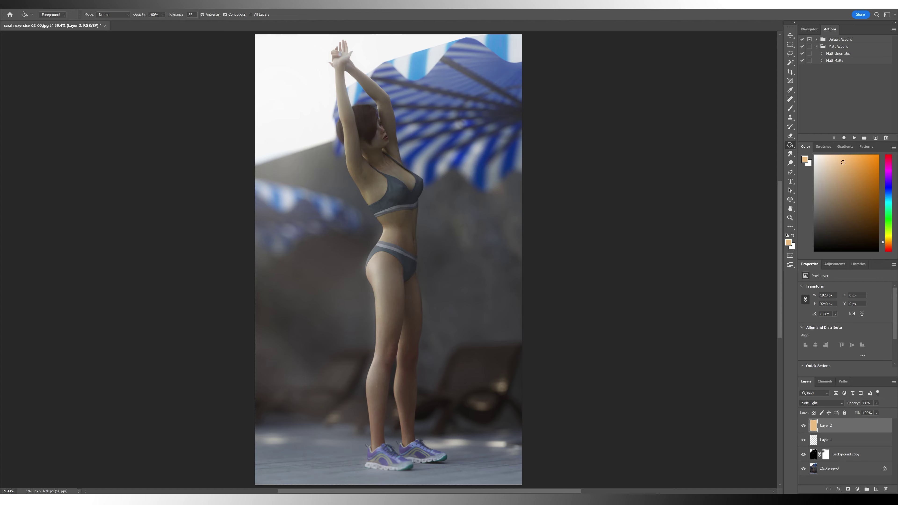